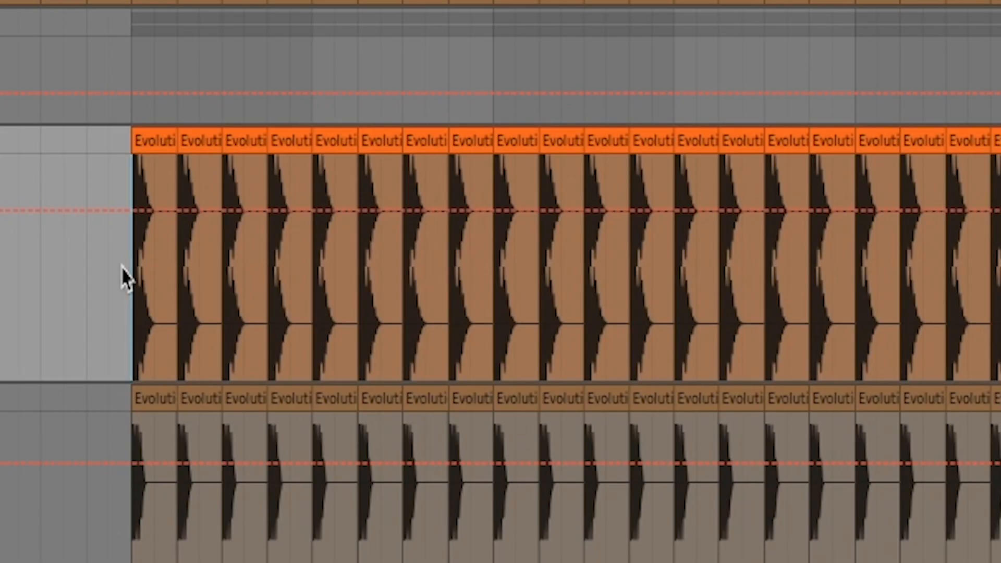
Audition the kick layer and the BASS track's Spire patch, and expand the Saturator in that track's device chain
key(space)
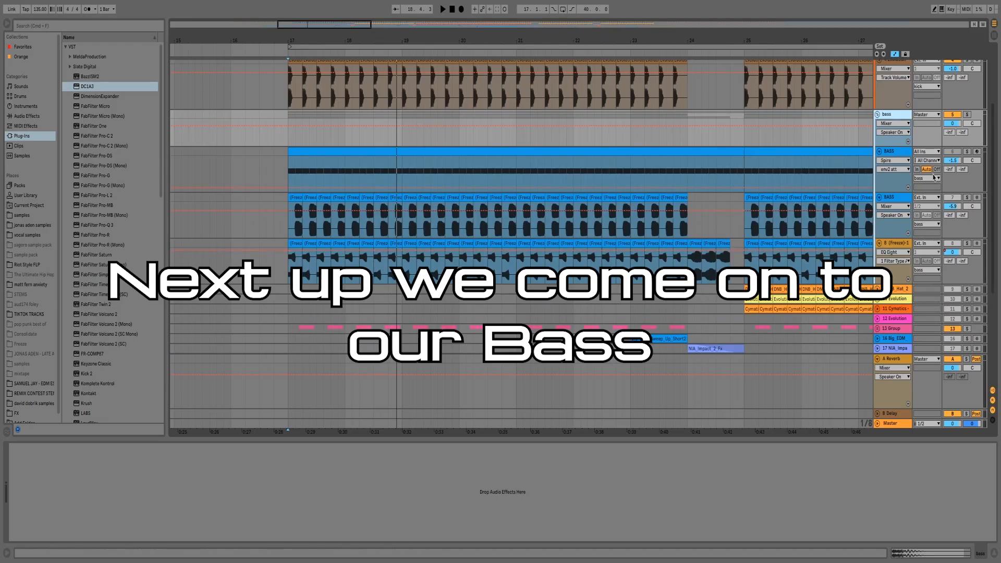
click(898, 152)
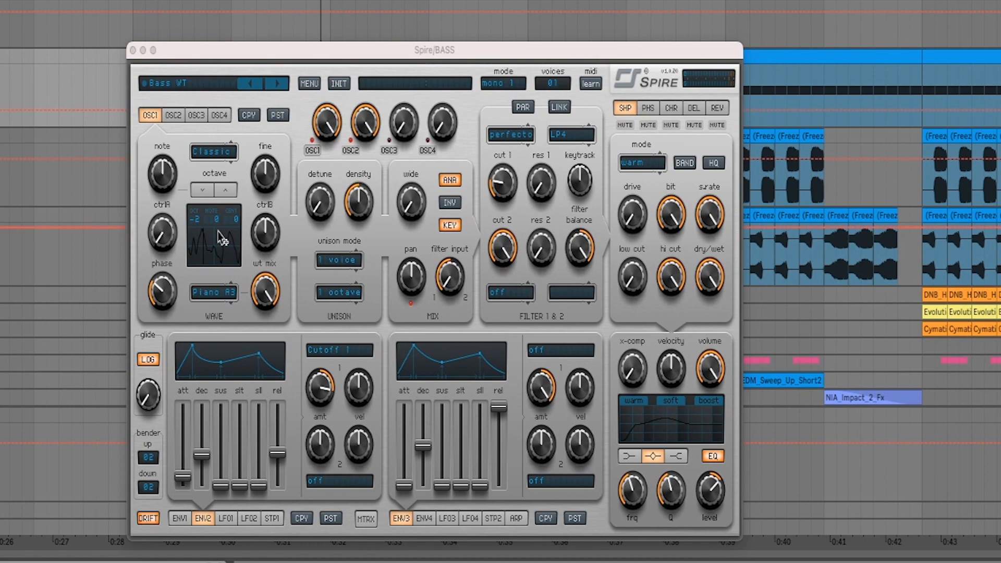
click(357, 54)
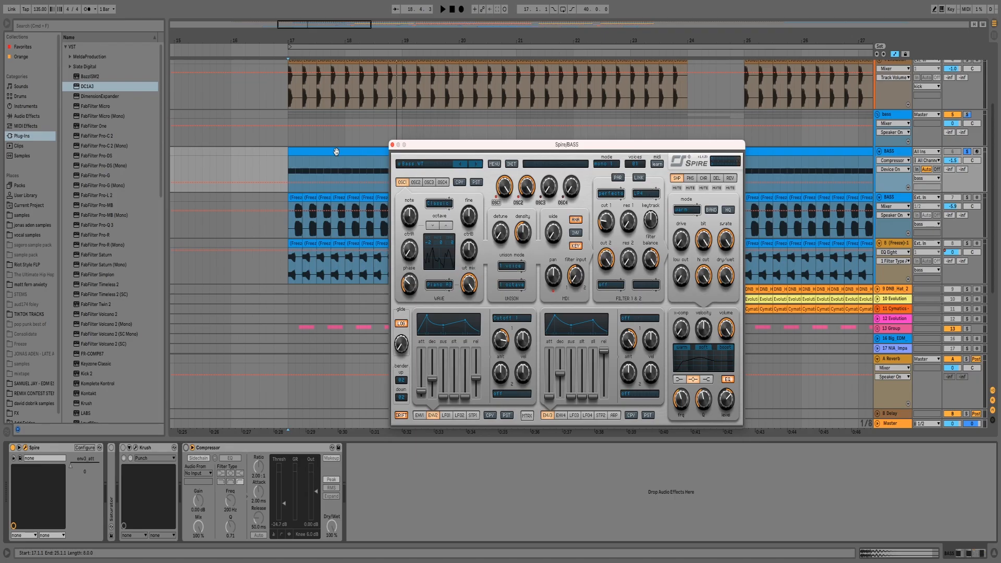
key(space)
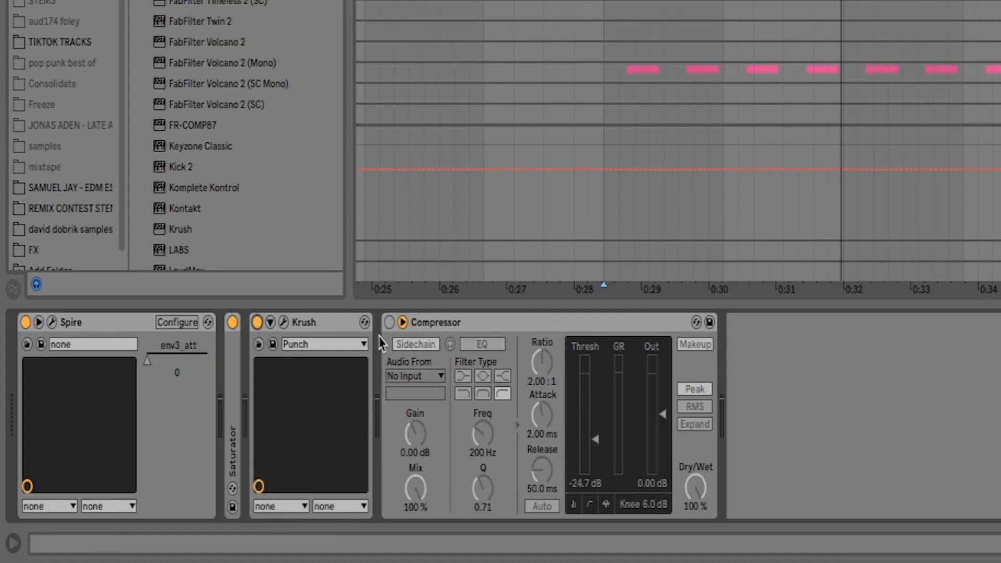
double_click(233, 417)
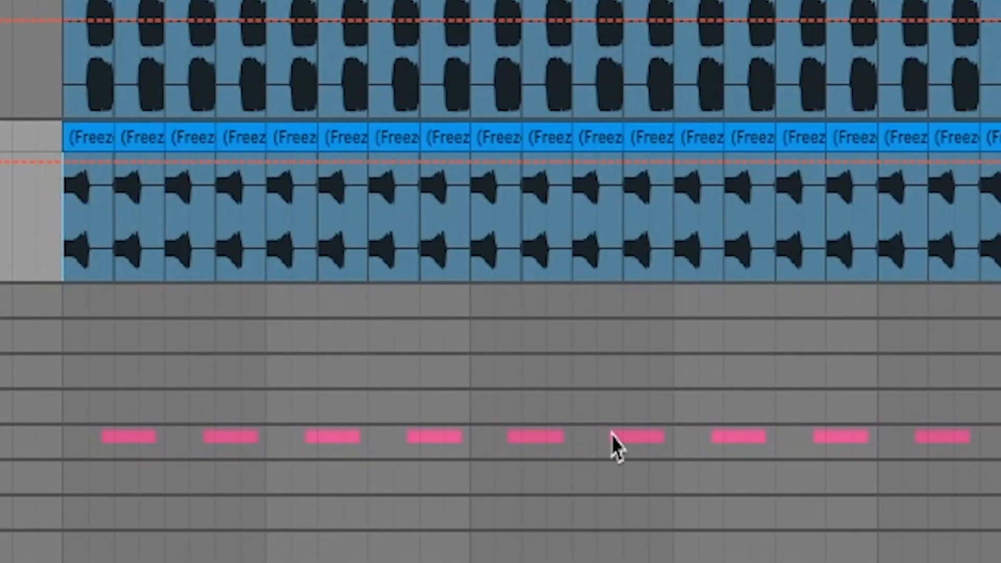
Unfold the MIDI BASS track and audition the bass group's layers from bar 17
key(space)
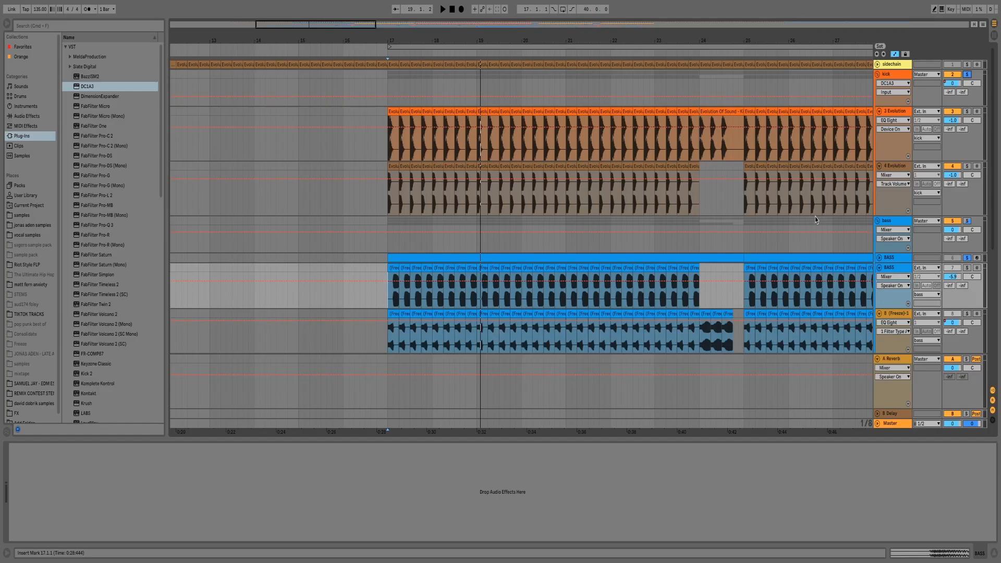
click(880, 253)
click(880, 257)
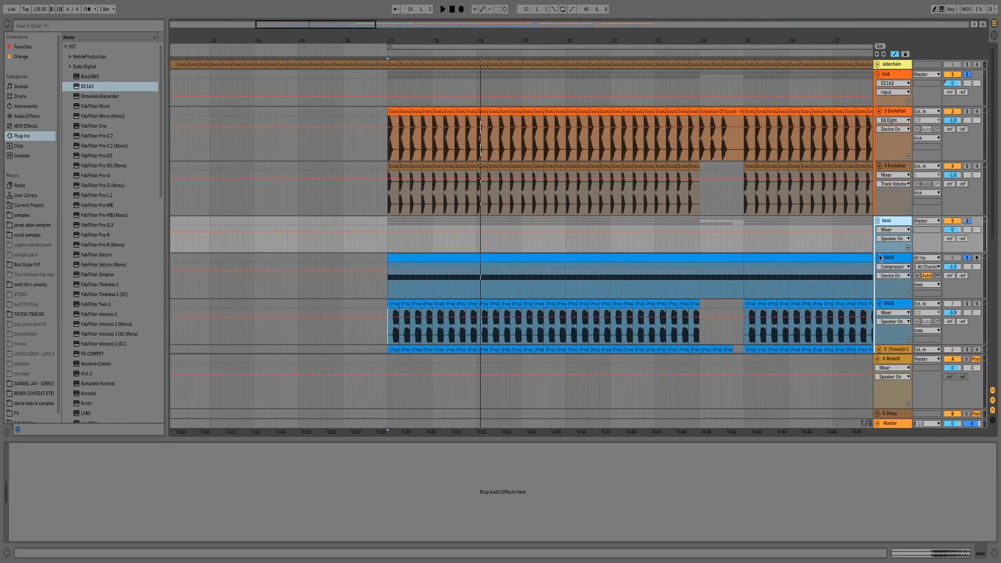
click(390, 283)
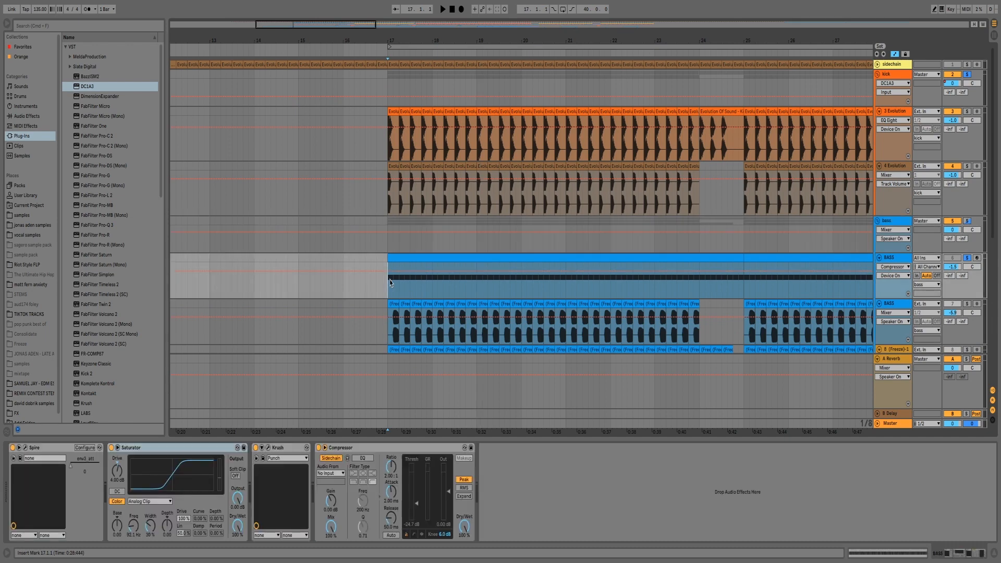
key(space)
scroll(946, 247, down, 1)
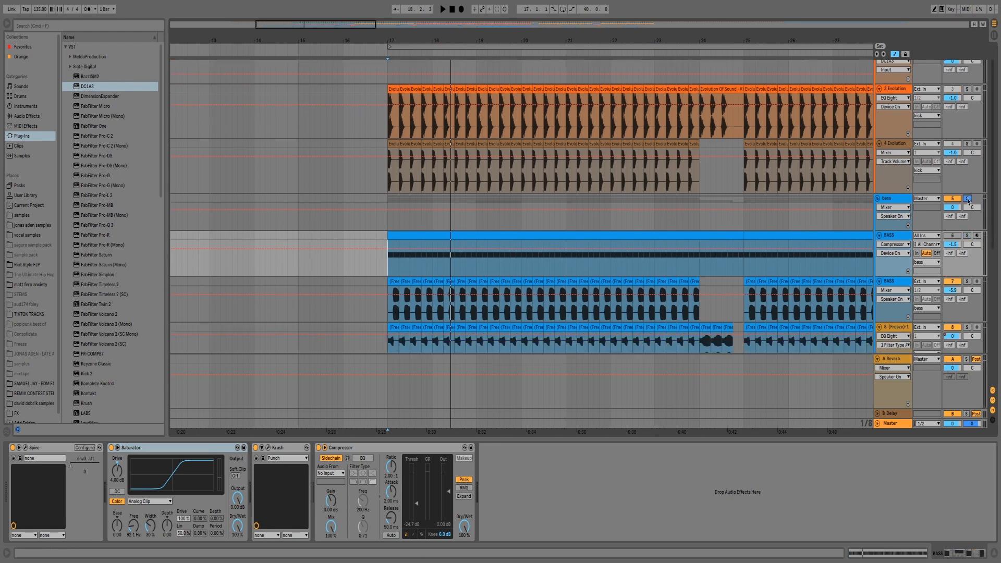
scroll(588, 316, up, 1)
key(space)
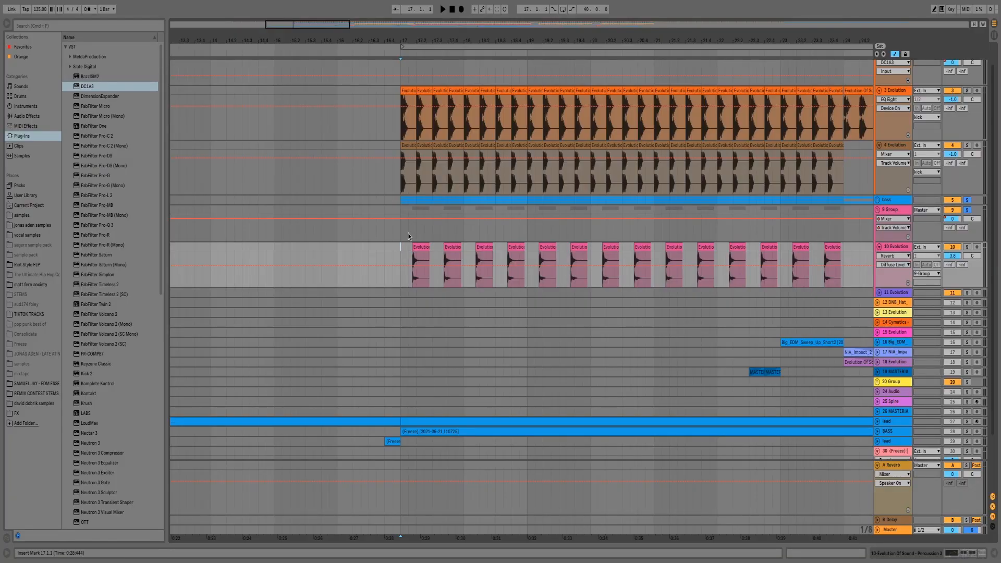
Audition the percussion track from bar 17 and the Spire lead clip with its pitch-bend envelope
key(space)
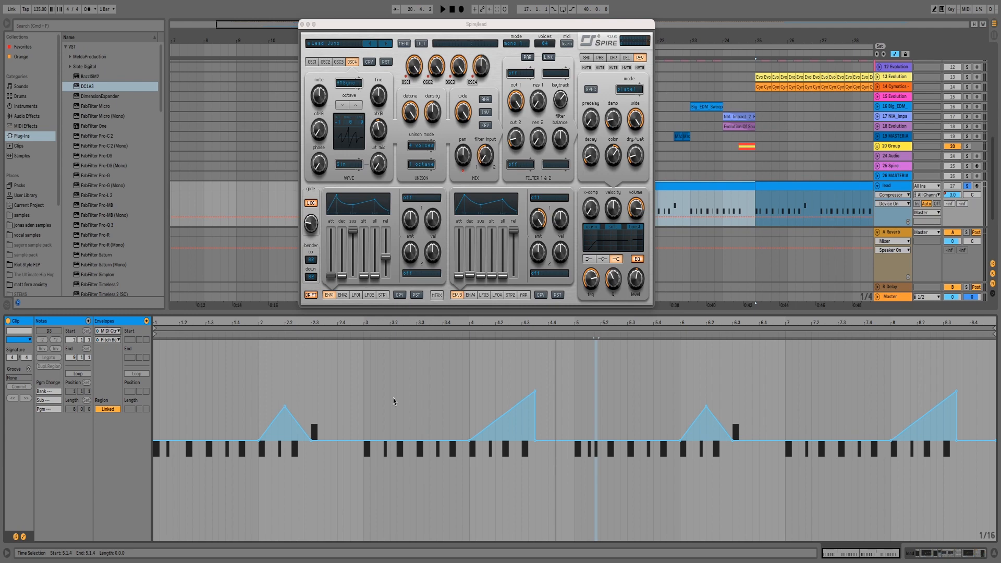
key(space)
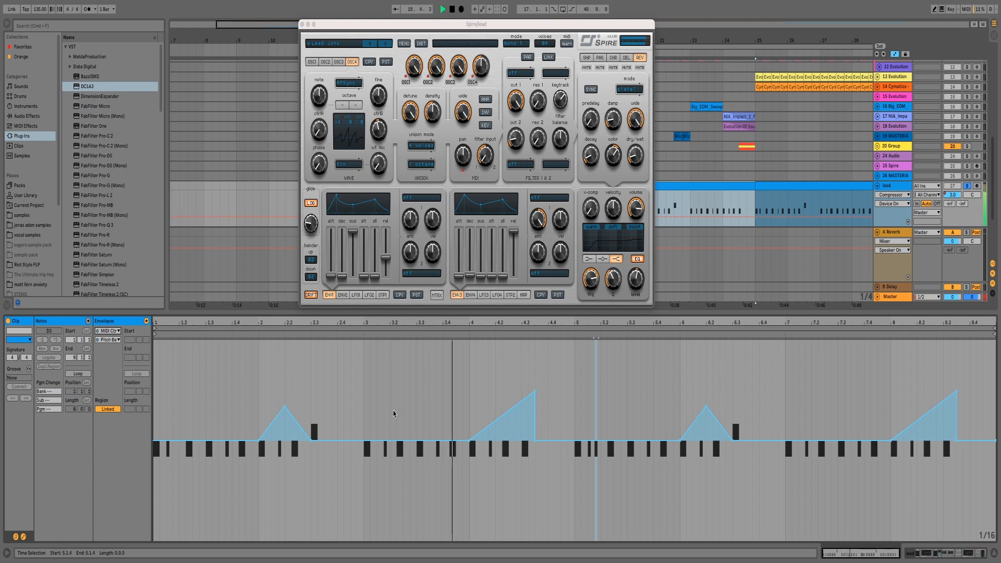
key(space)
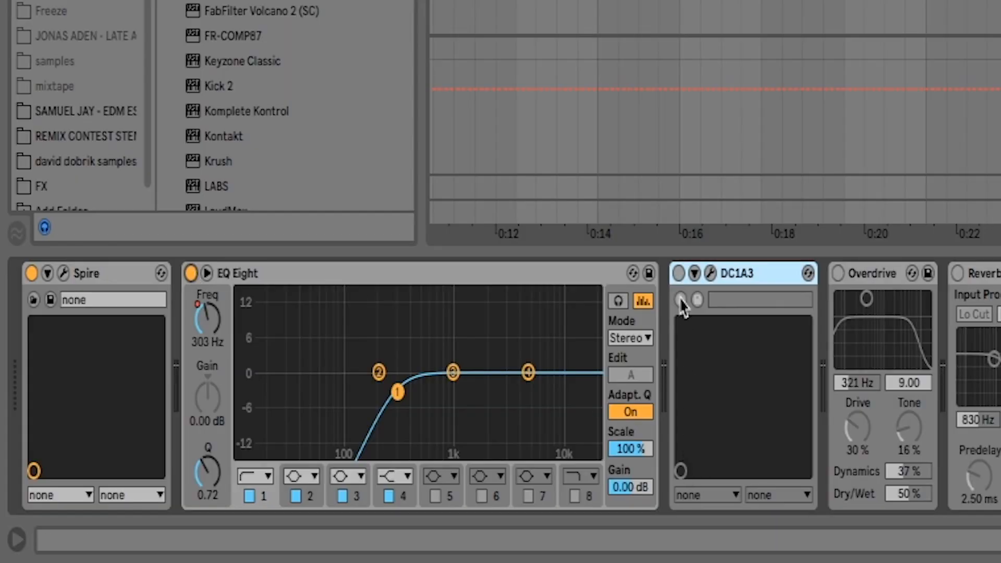
Turn on the lead's DC1A3, Overdrive, Reverb, Bass Kleph's Easy Wash Out, EQ Eight and Compressor, and audition the processed lead
click(679, 273)
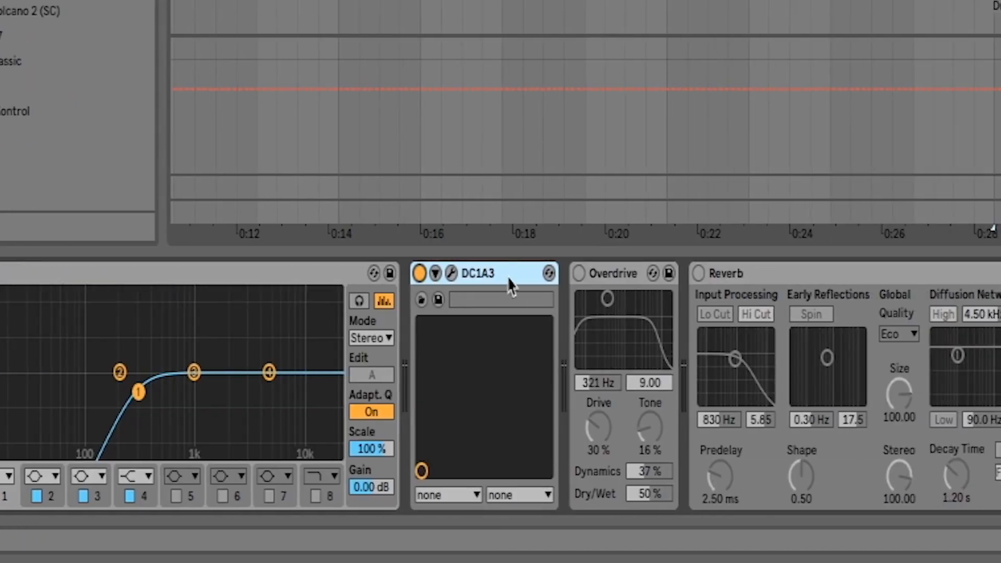
click(579, 274)
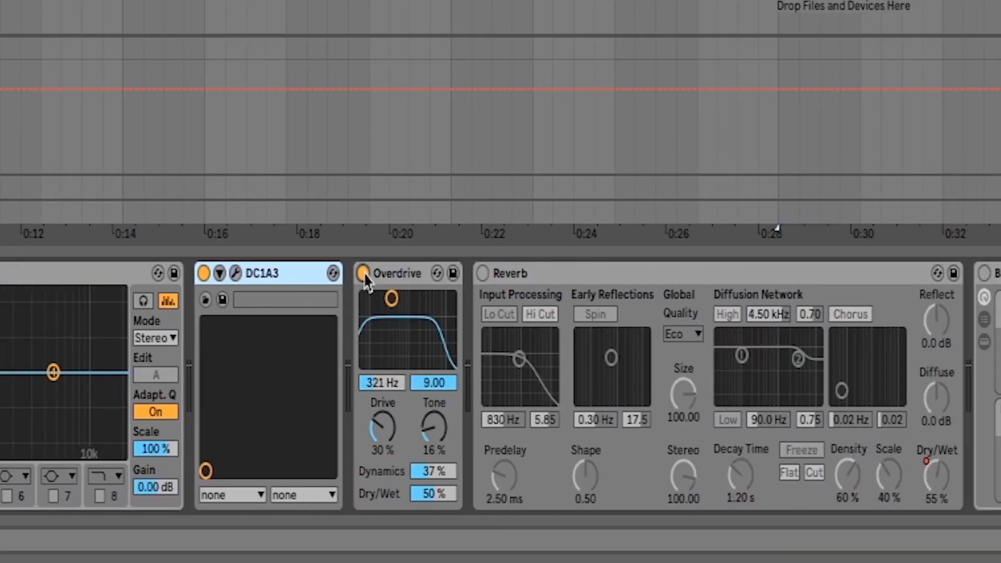
click(483, 274)
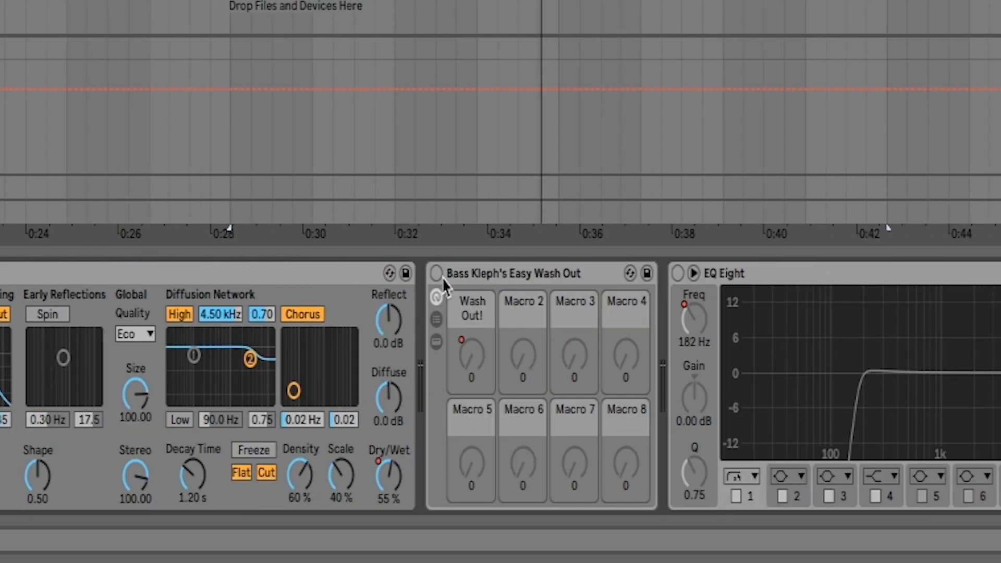
click(799, 273)
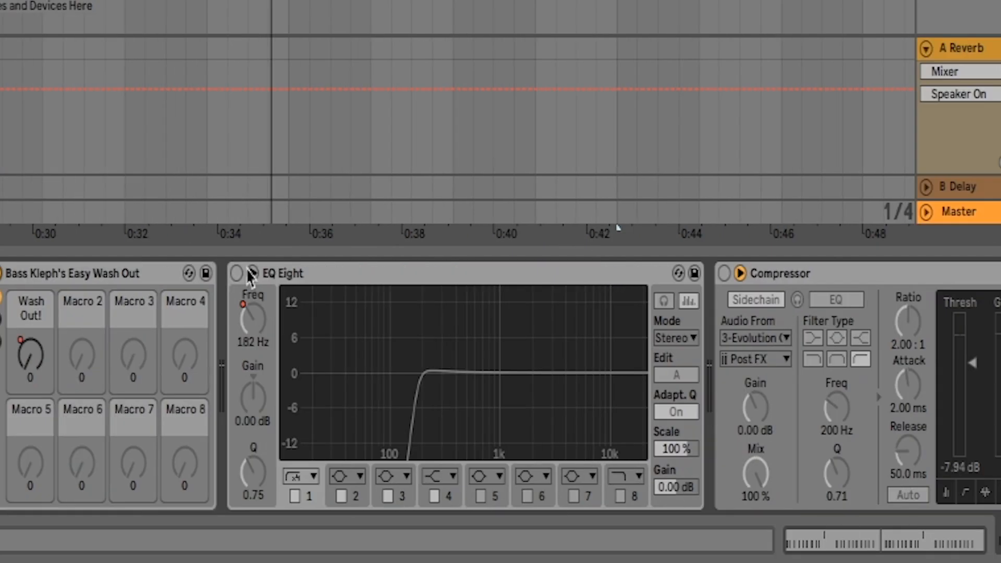
click(678, 273)
click(725, 274)
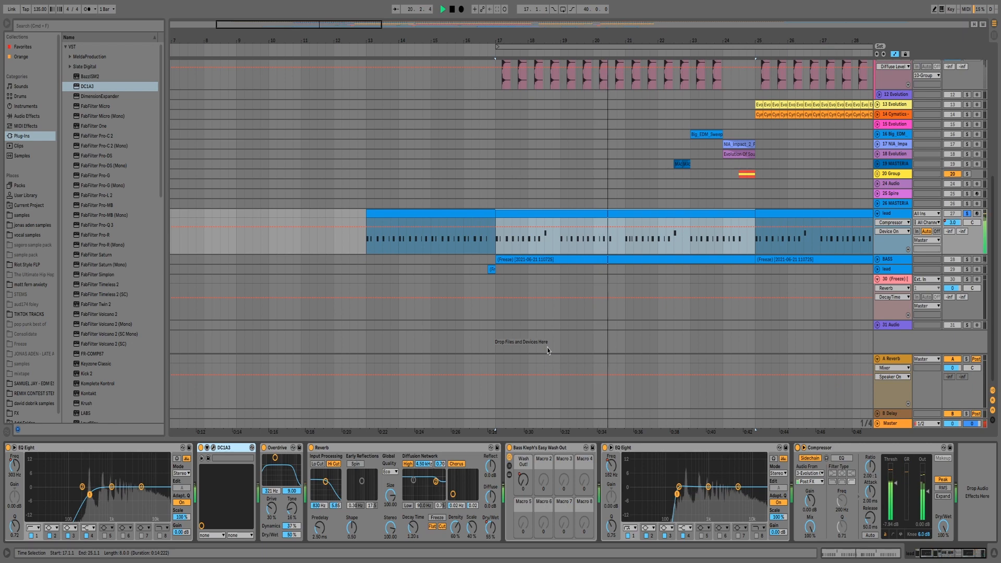
key(space)
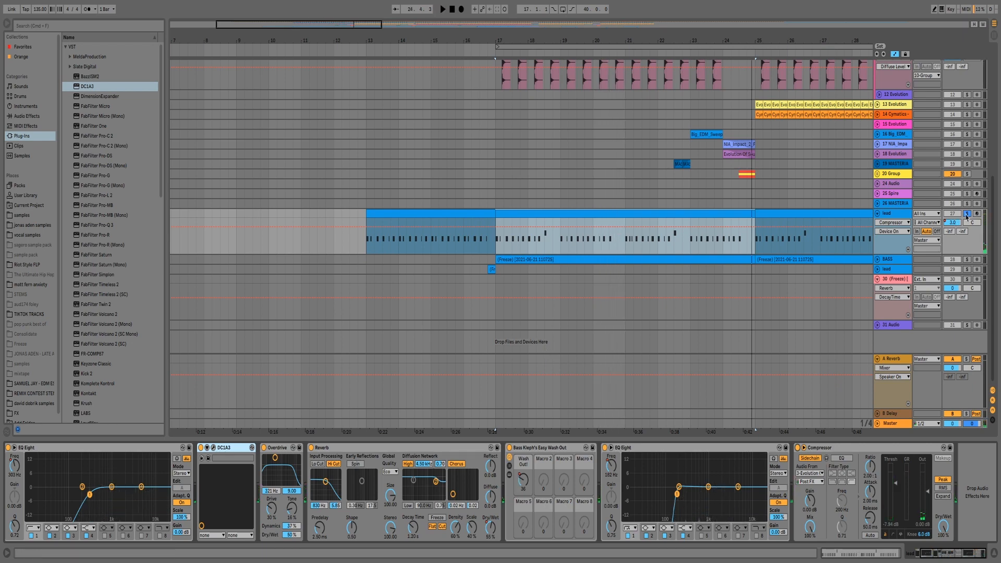
Play the full mix from bar 17, and audition the frozen BASS track below the lead soloed from 18.3
click(496, 164)
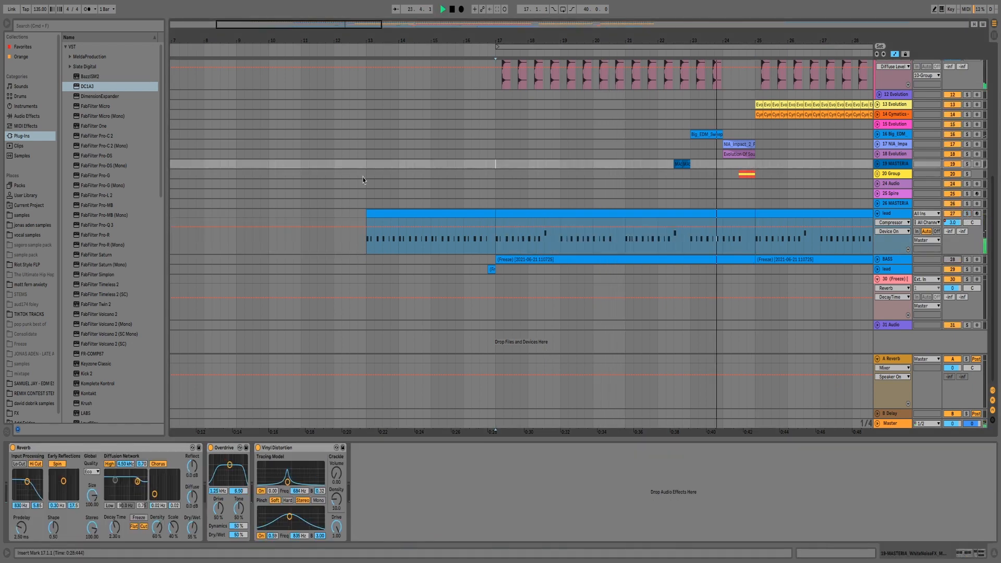
key(space)
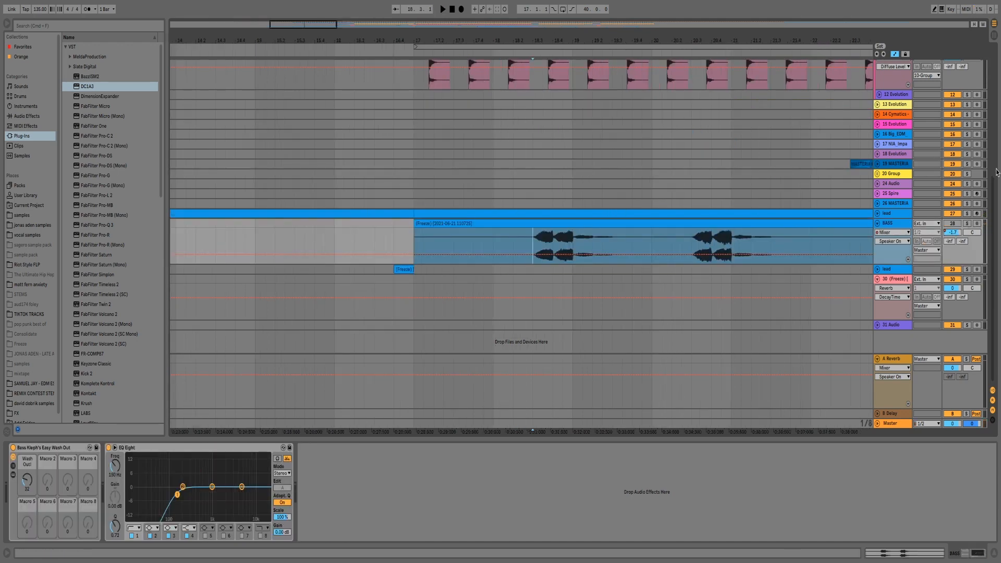
click(959, 224)
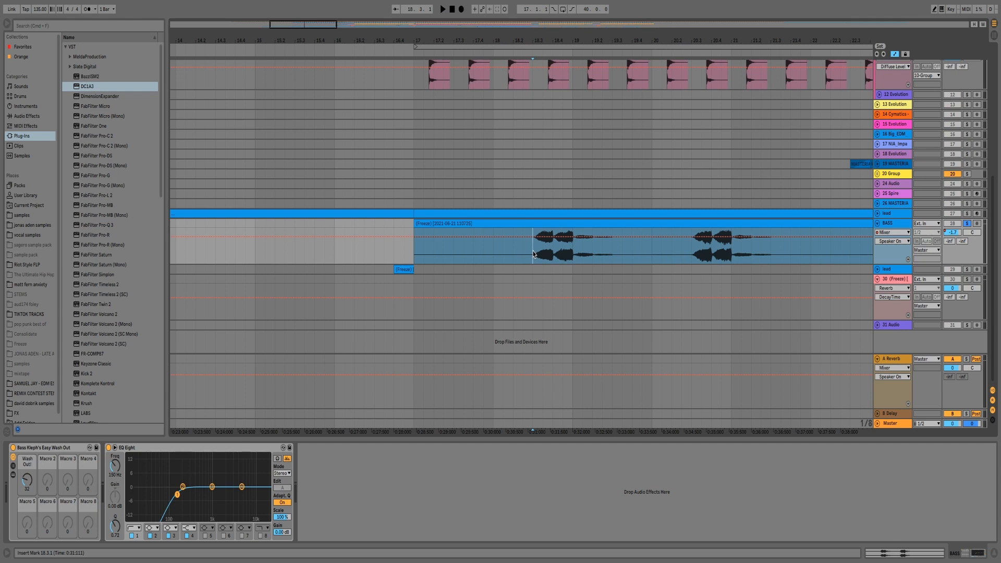
key(space)
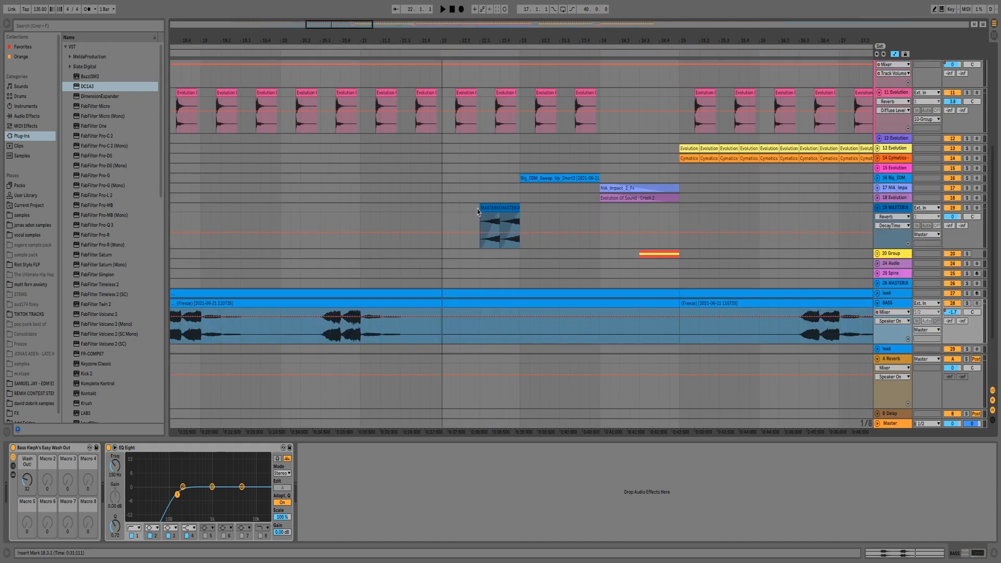
Audition the soloed MASTERIA white-noise effect from 22.3 and the Big EDM sweep-up from bar 23
click(478, 212)
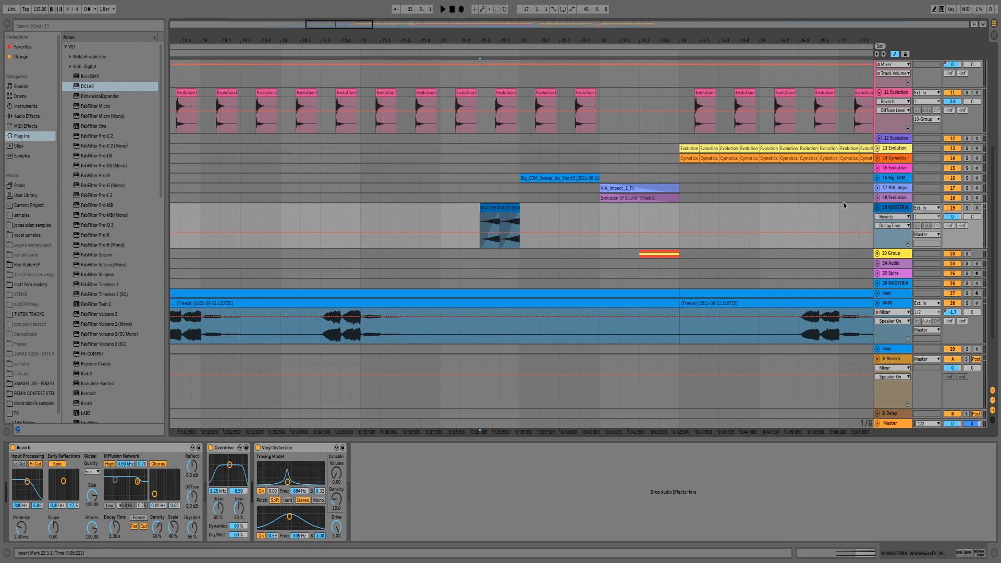
key(space)
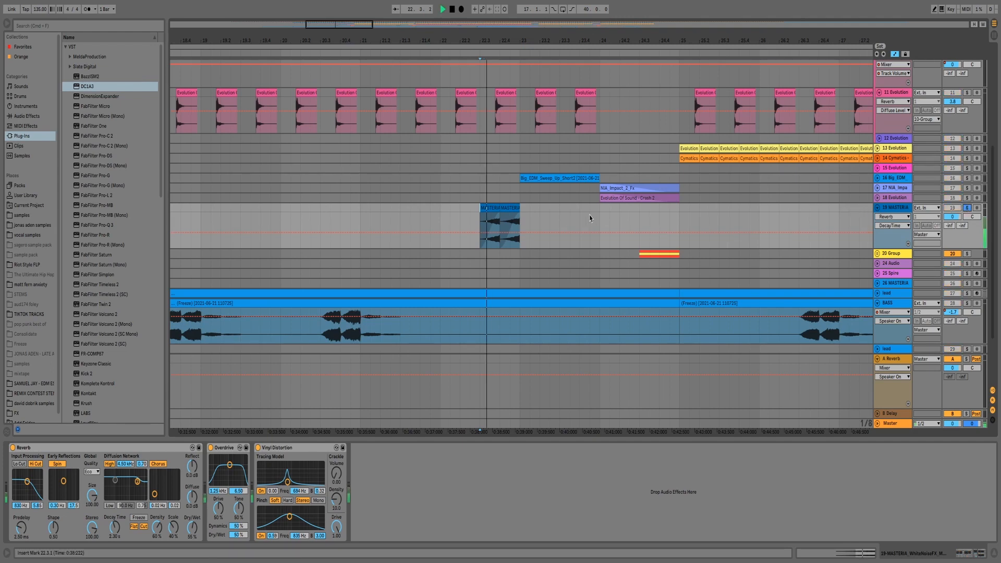
click(882, 180)
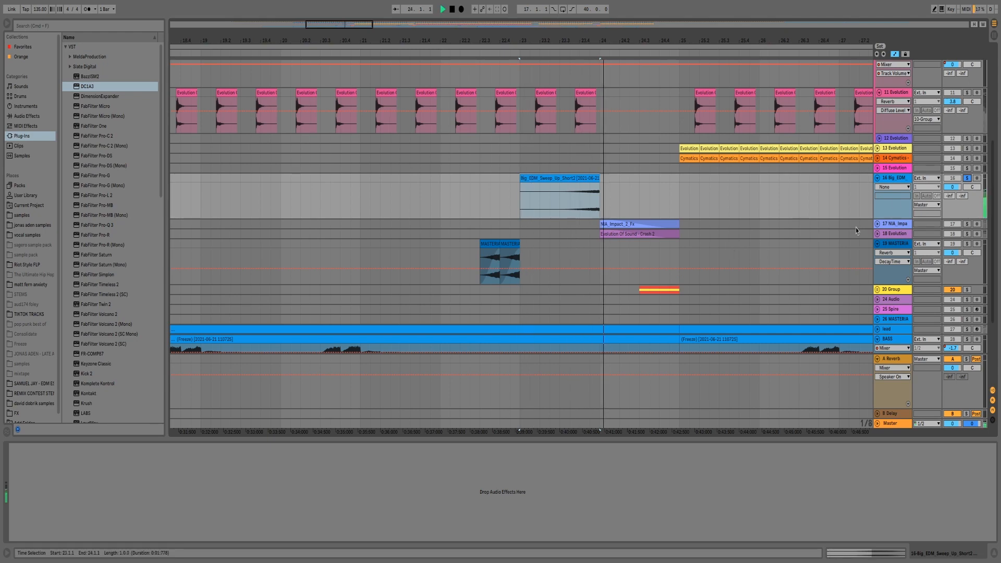
key(space)
Unfold and solo the NIA Impact track, and audition the impact and the Crash 2 clip at bar 24
click(878, 223)
click(617, 224)
key(s)
key(space)
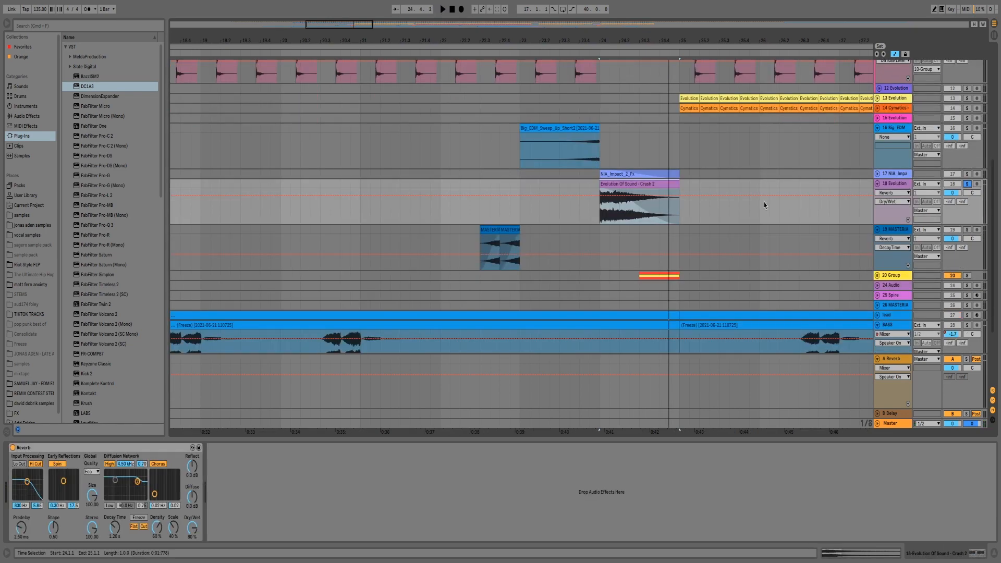
key(space)
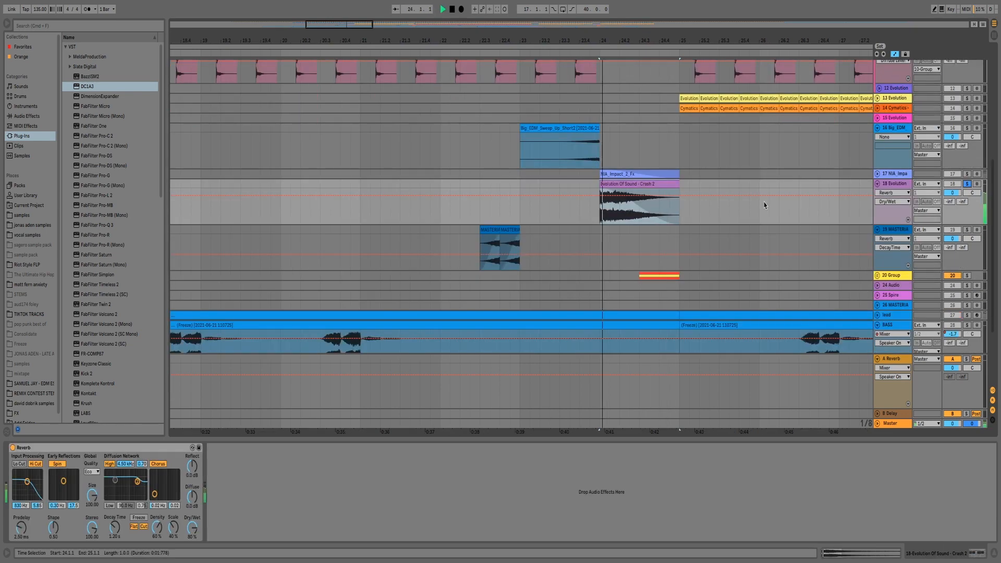
key(space)
Solo the drum fill group and audition its three layered fill clips from 24.3
scroll(765, 205, down, 3)
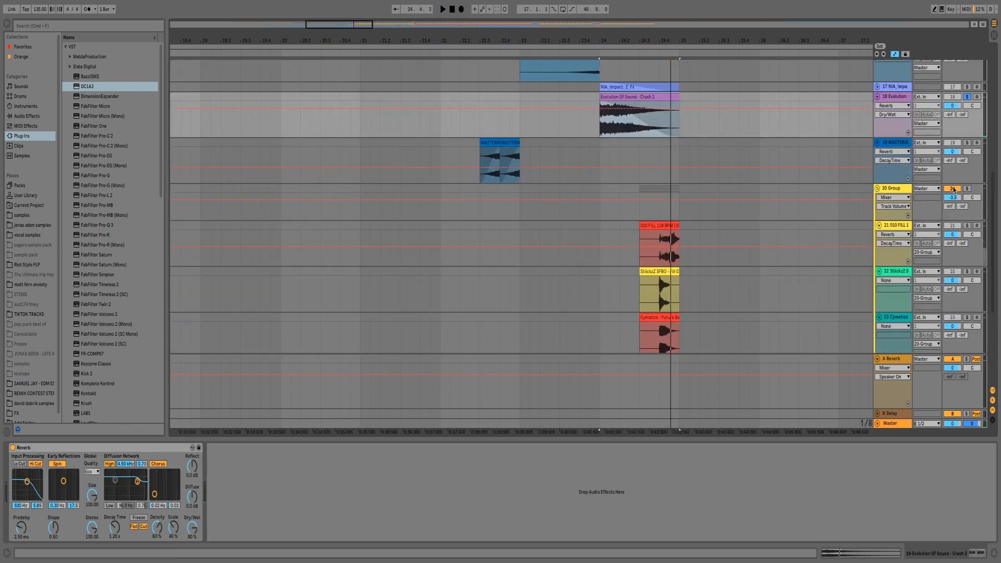
click(640, 231)
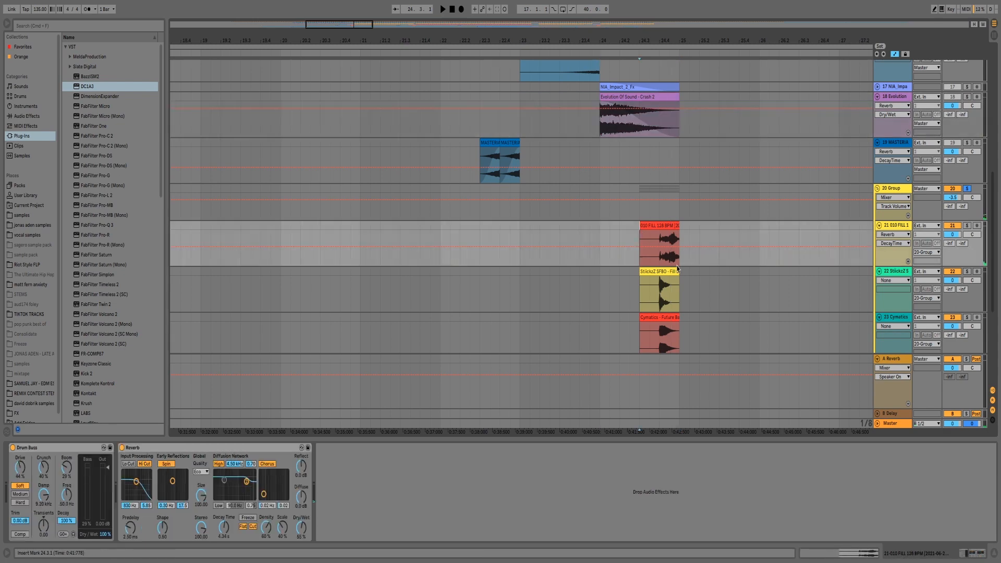
scroll(764, 229, down, 2)
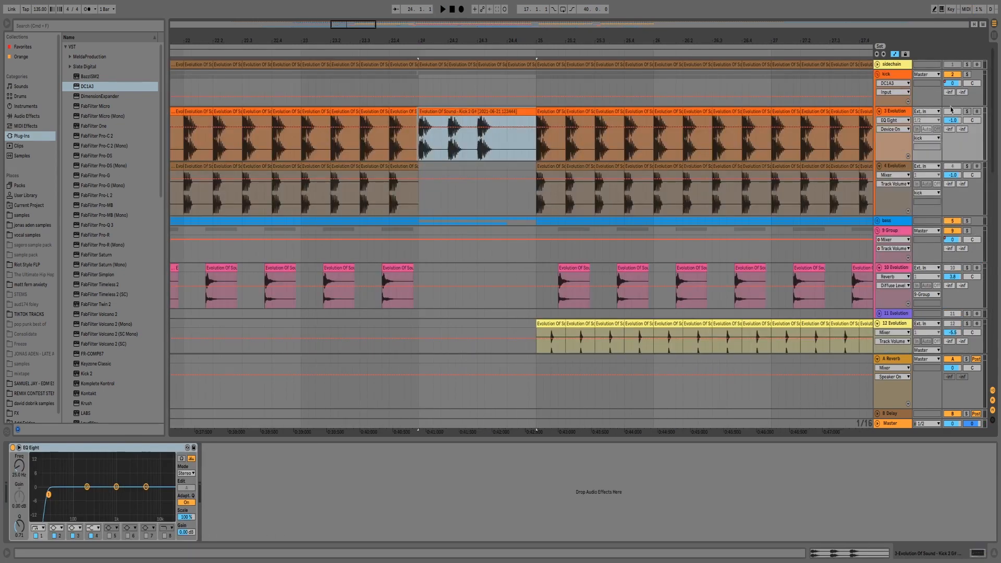
Solo the 3 Evolution kick track and audition its edited kick fill in bar 24
click(967, 111)
drag(412, 39, 409, 107)
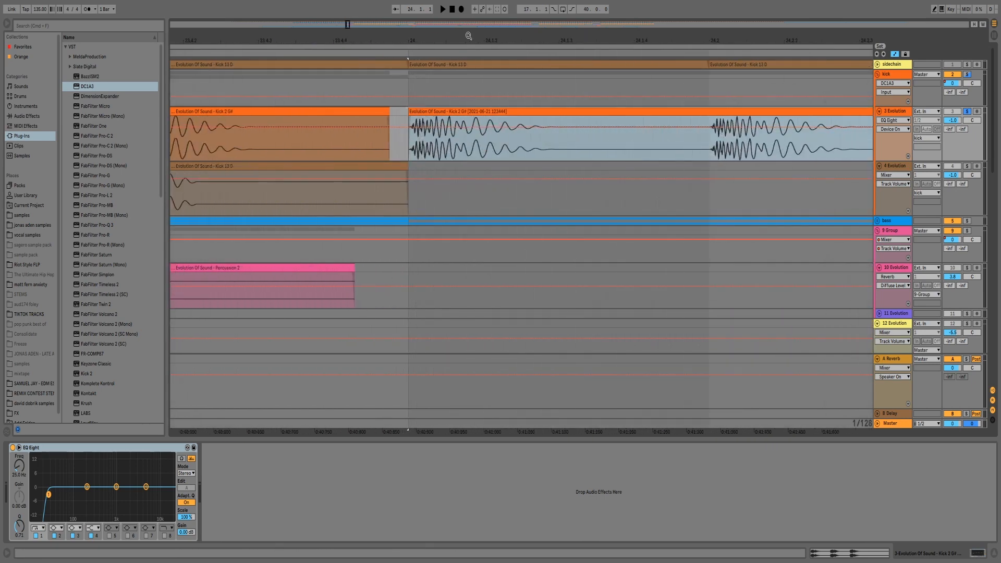
drag(469, 36, 468, 5)
key(space)
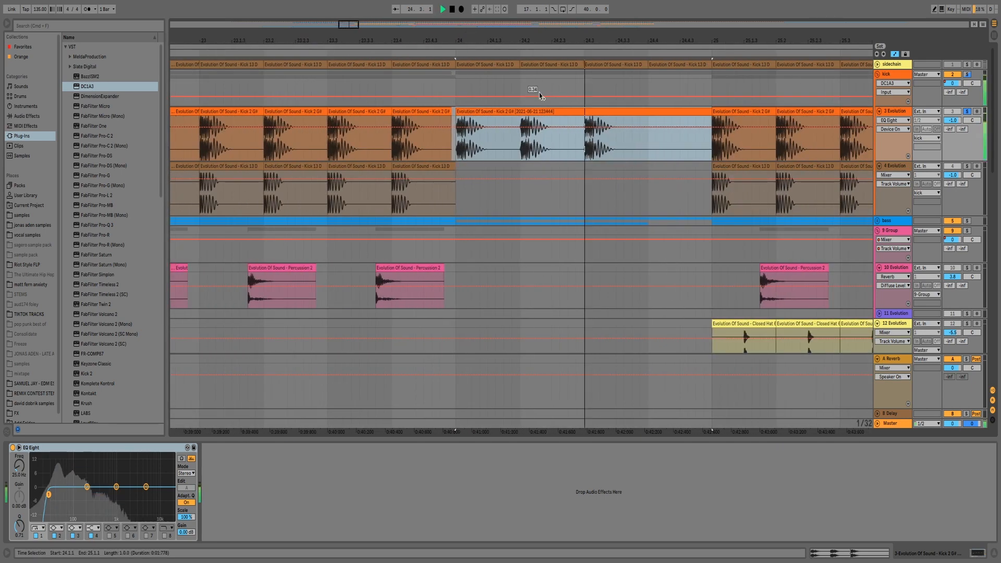
key(space)
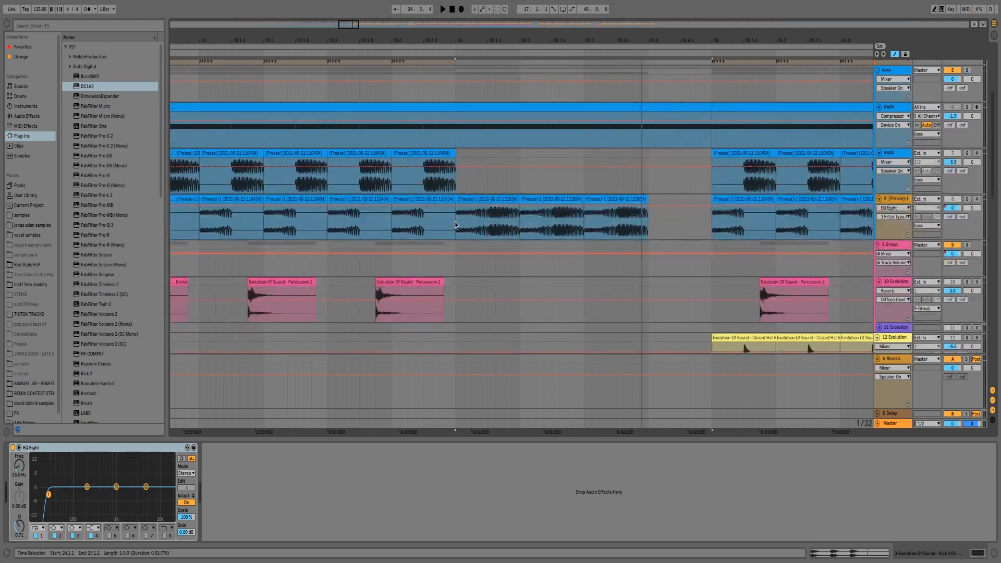
Audition the soloed frozen bass track's variation from 24.1 and the closed hat layers that enter at bar 25
click(455, 226)
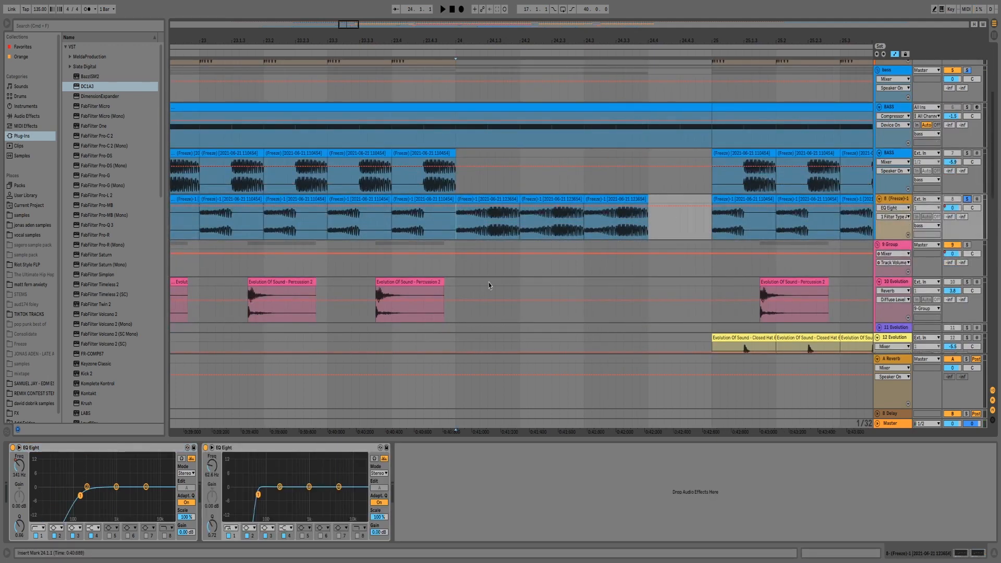
key(space)
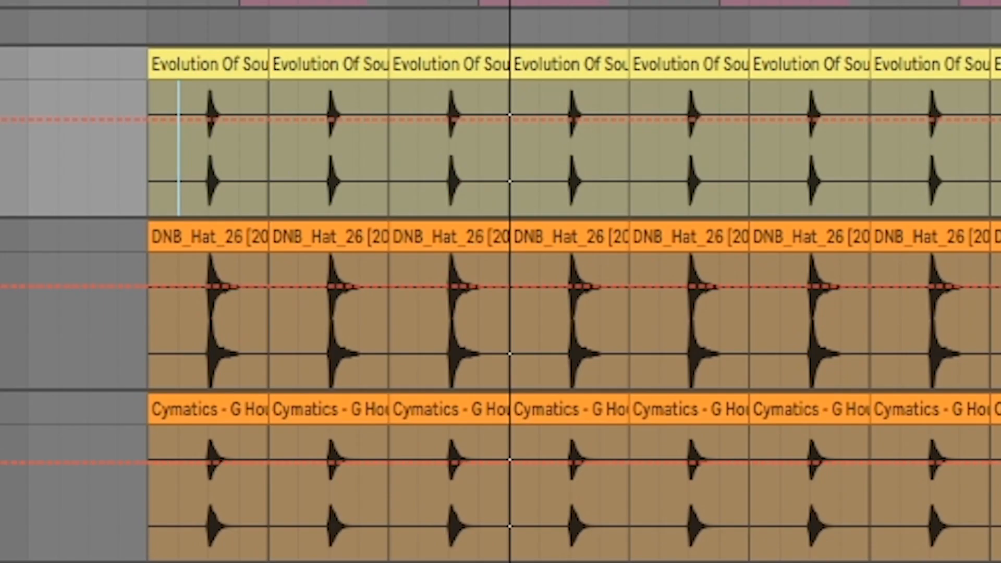
key(space)
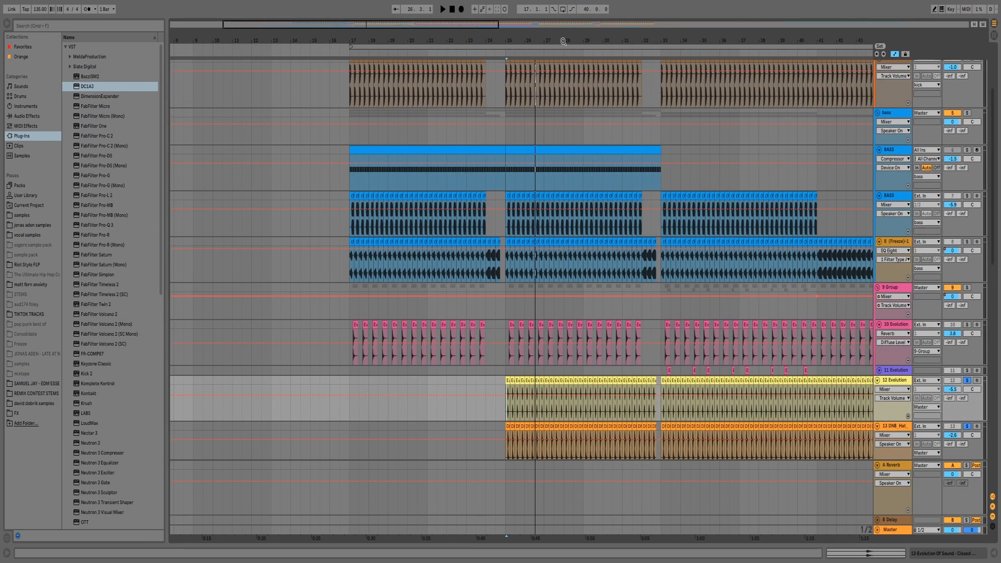
Play the full drop from bar 17, and unfold the lead track and examine its MIDI clip's notes
key(space)
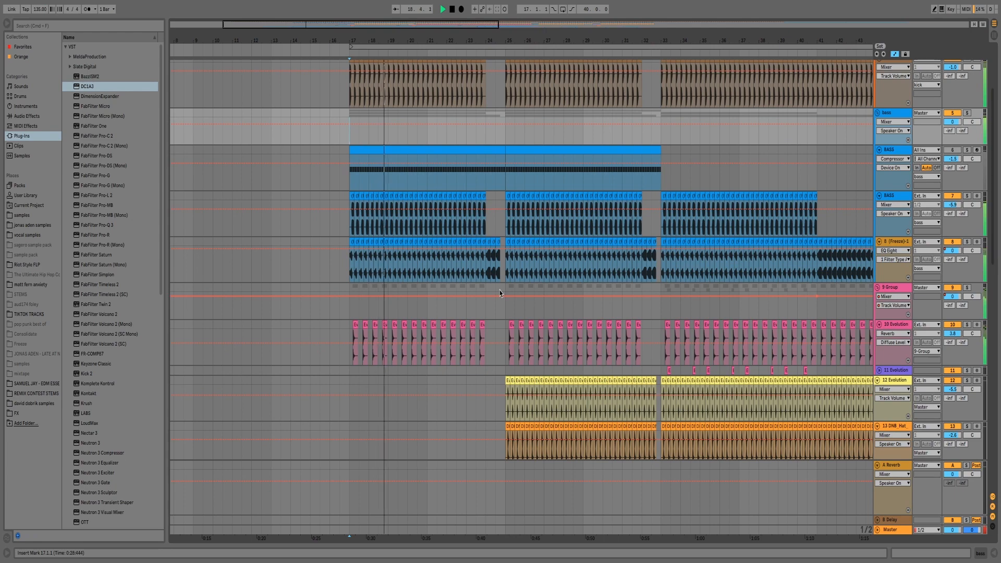
scroll(500, 293, down, 6)
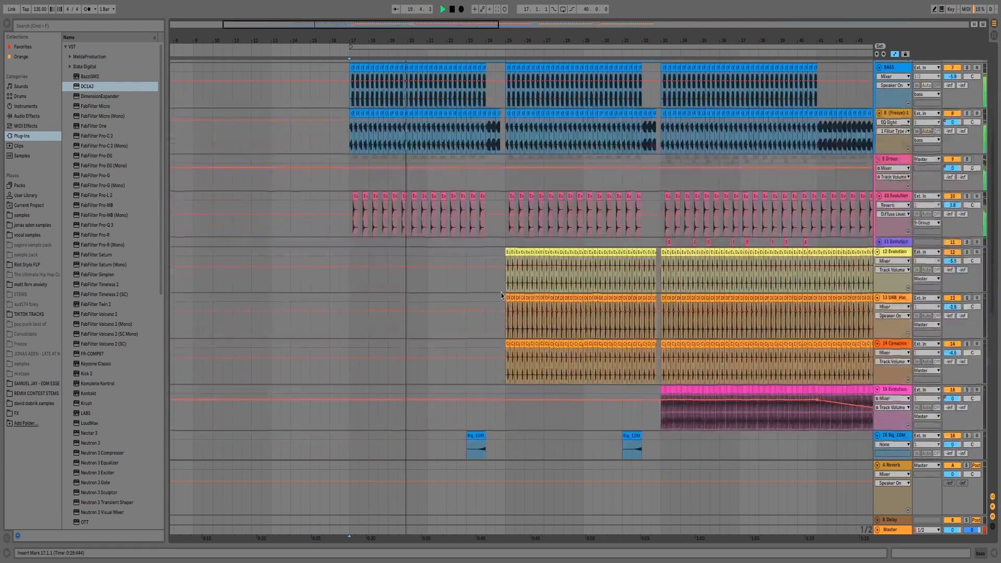
scroll(502, 296, down, 10)
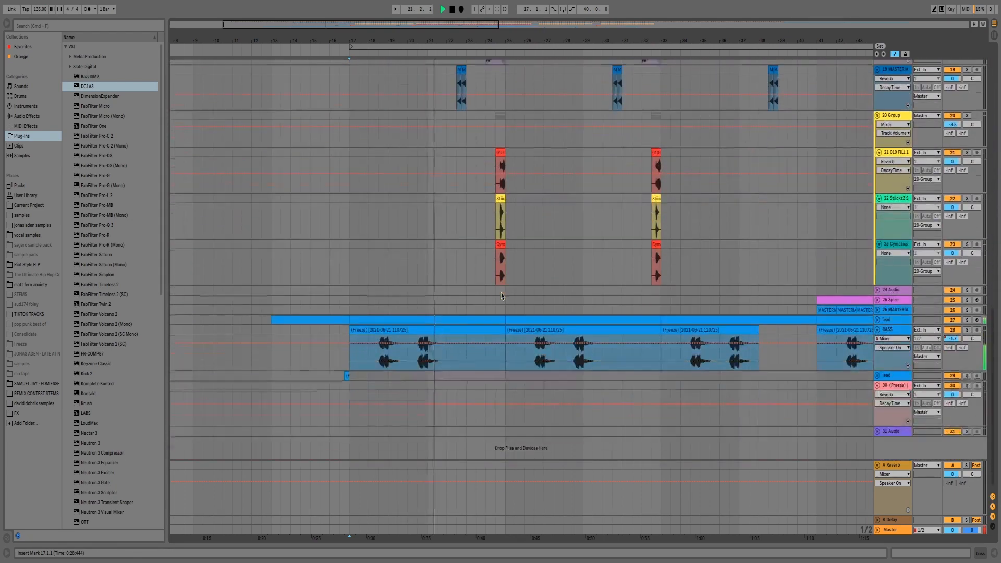
click(866, 318)
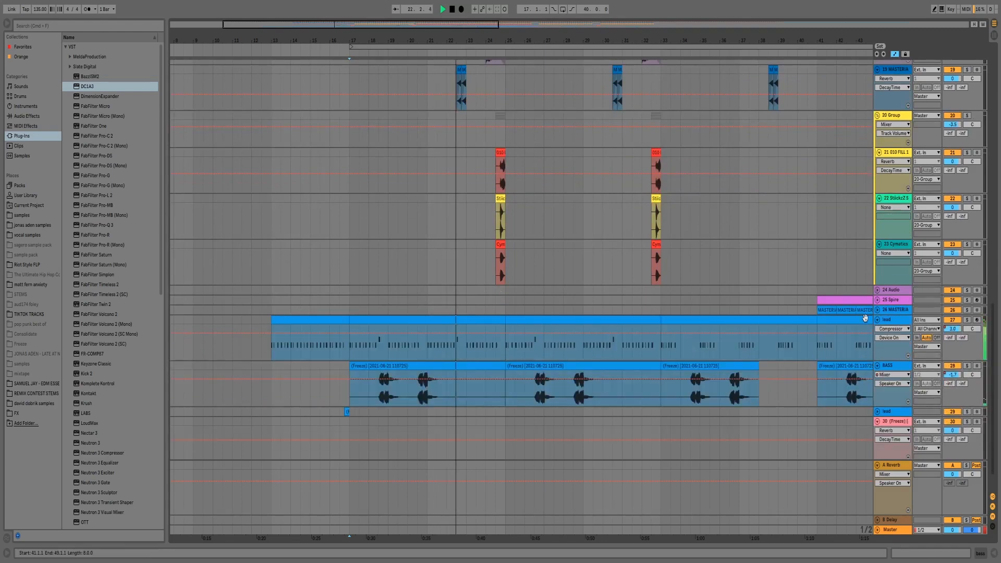
double_click(459, 319)
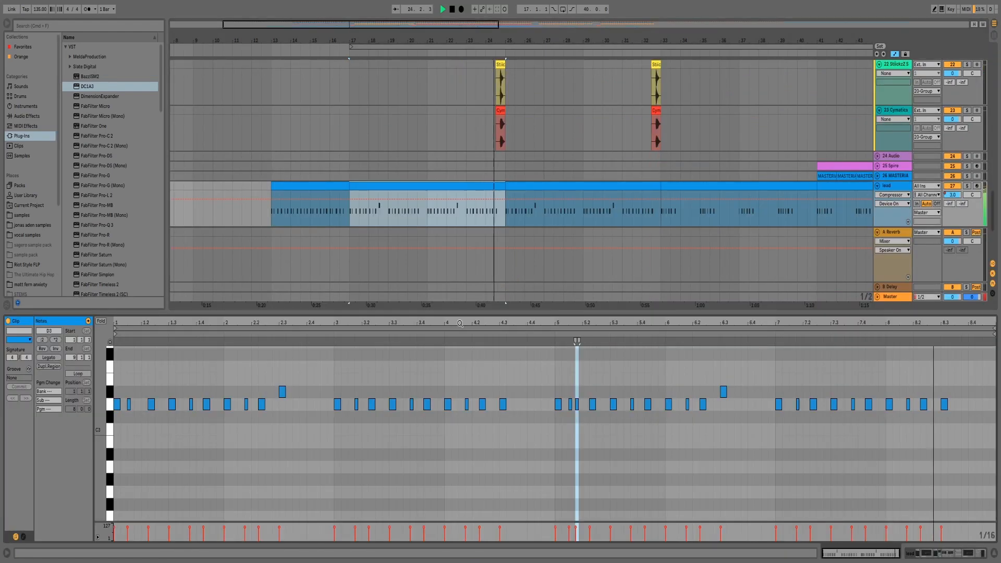
key(super+alt+l)
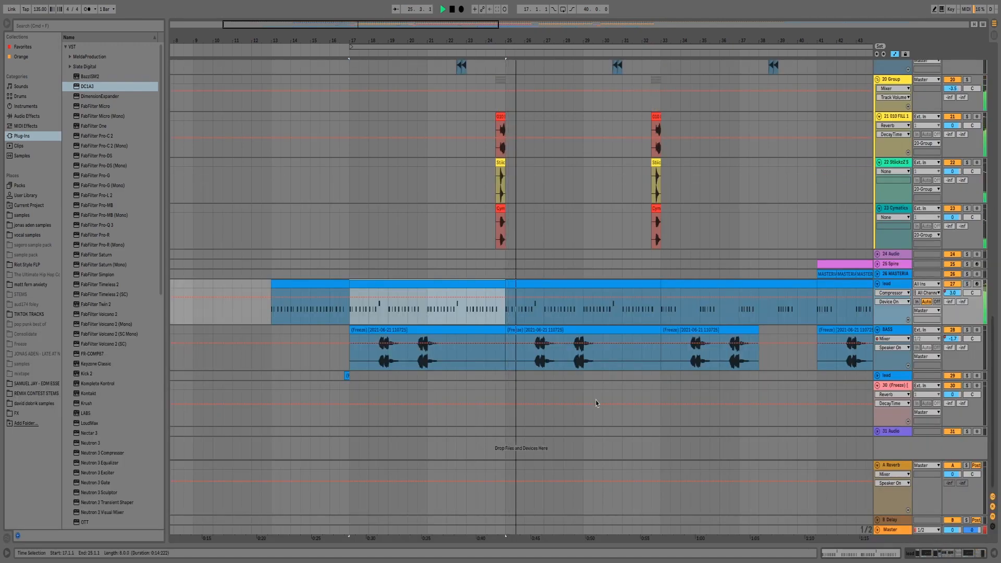
Follow the bass, percussion and hat layers through the rest of the full mix, and stop playback around bar 33
scroll(596, 404, up, 10)
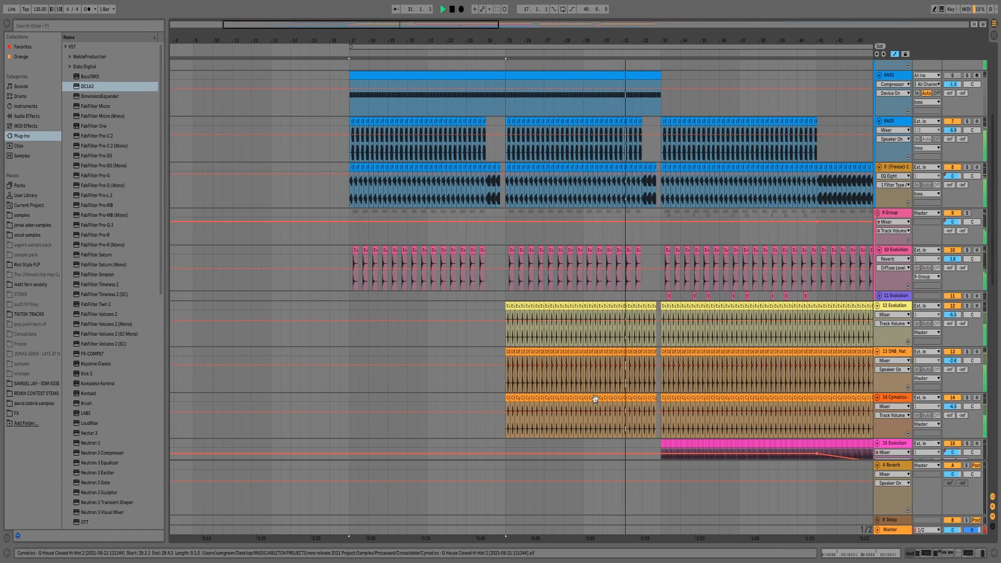
scroll(673, 261, down, 2)
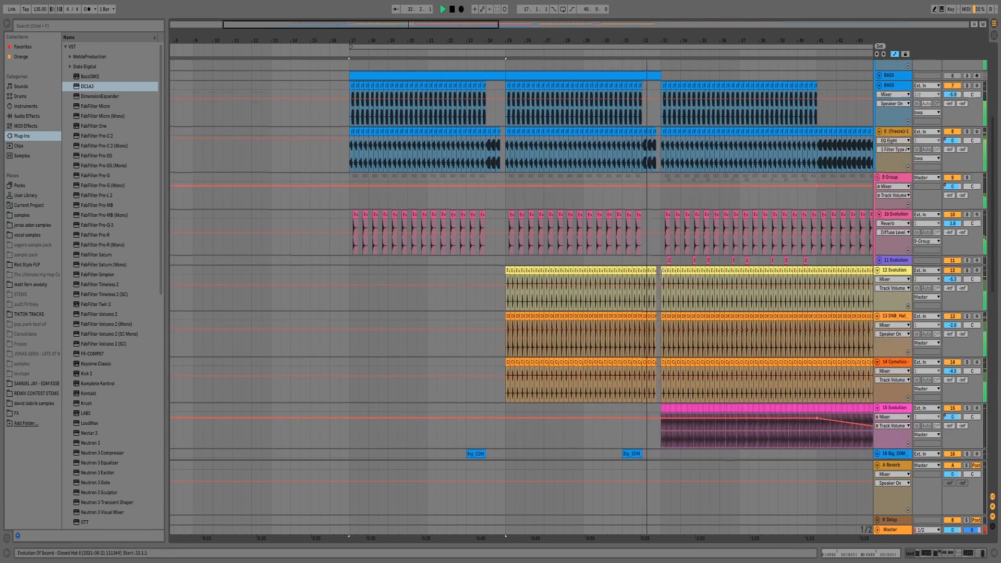
scroll(663, 277, up, 4)
key(space)
Open the lead's MIDI clip starting at bar 33 and audition its pattern with the lead soloed
click(664, 272)
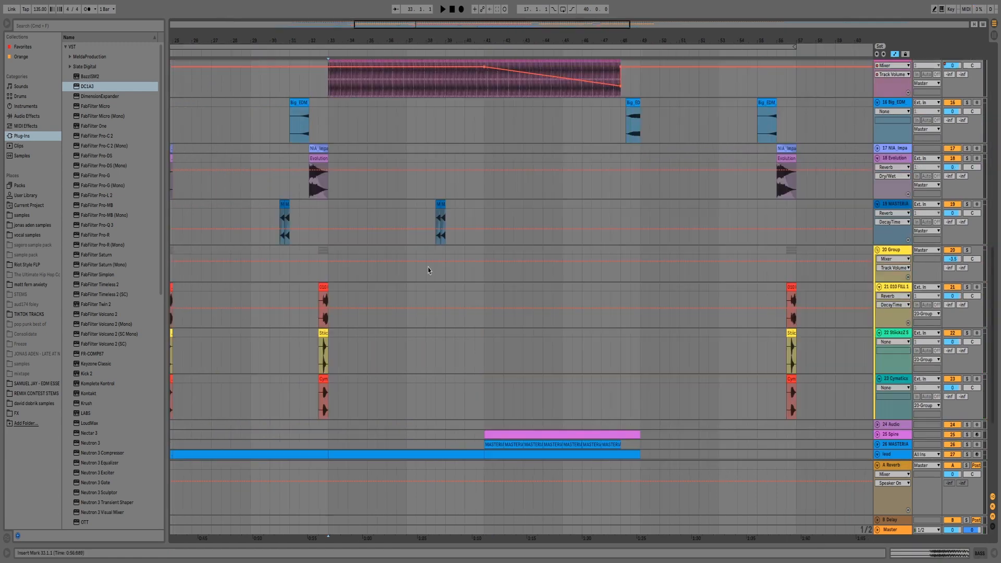
scroll(429, 270, down, 4)
scroll(429, 270, up, 8)
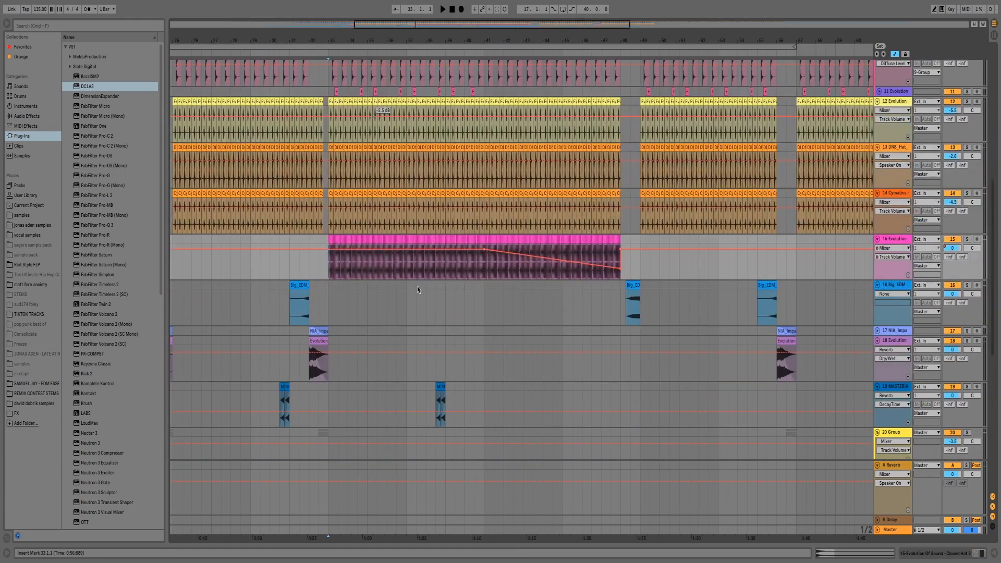
scroll(421, 292, down, 8)
scroll(412, 298, down, 3)
drag(336, 39, 335, 94)
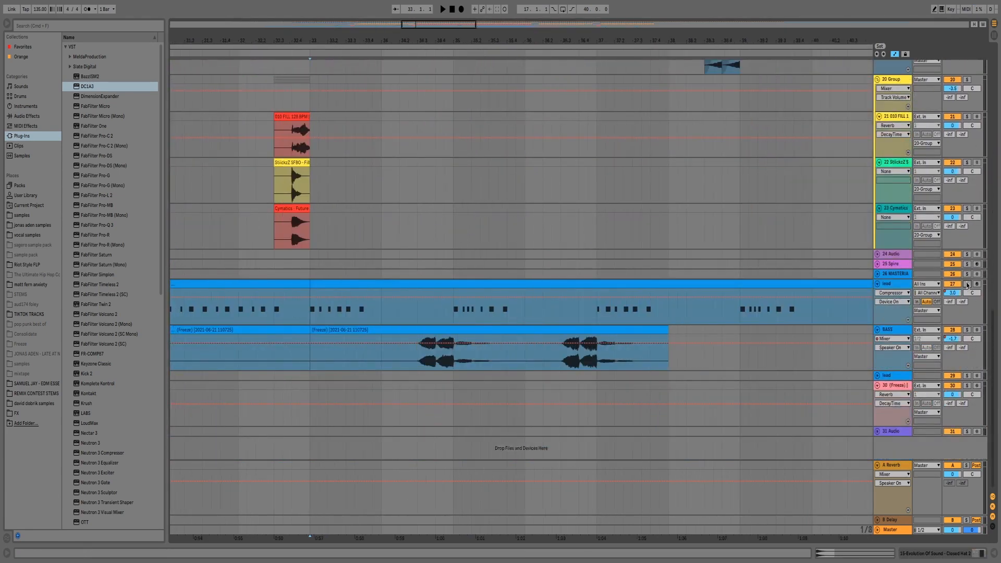
double_click(340, 284)
key(space)
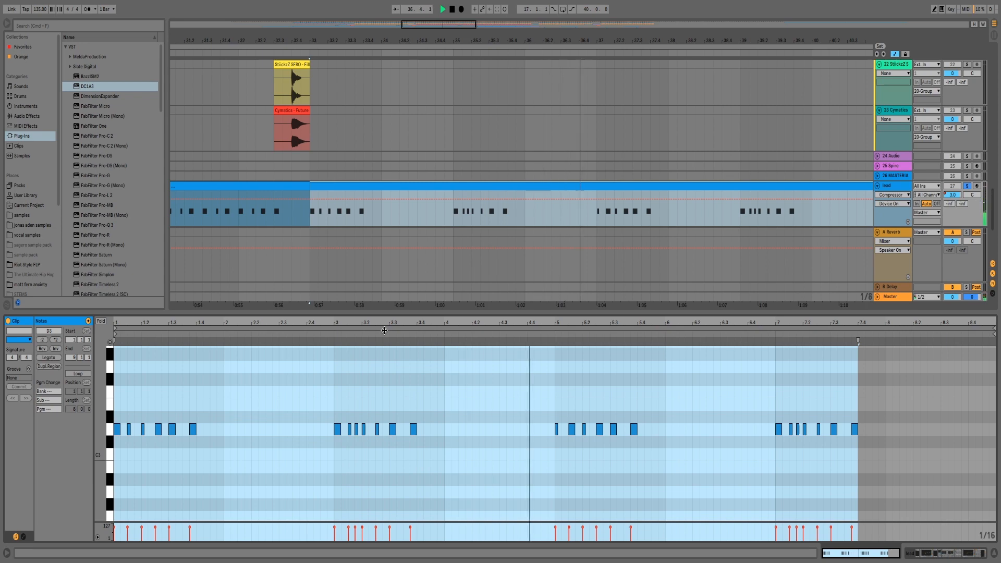
key(space)
Display the kick group's Auto Filter Frequency automation in place of EQ Eight, and audition the filtered section from bar 41
click(442, 313)
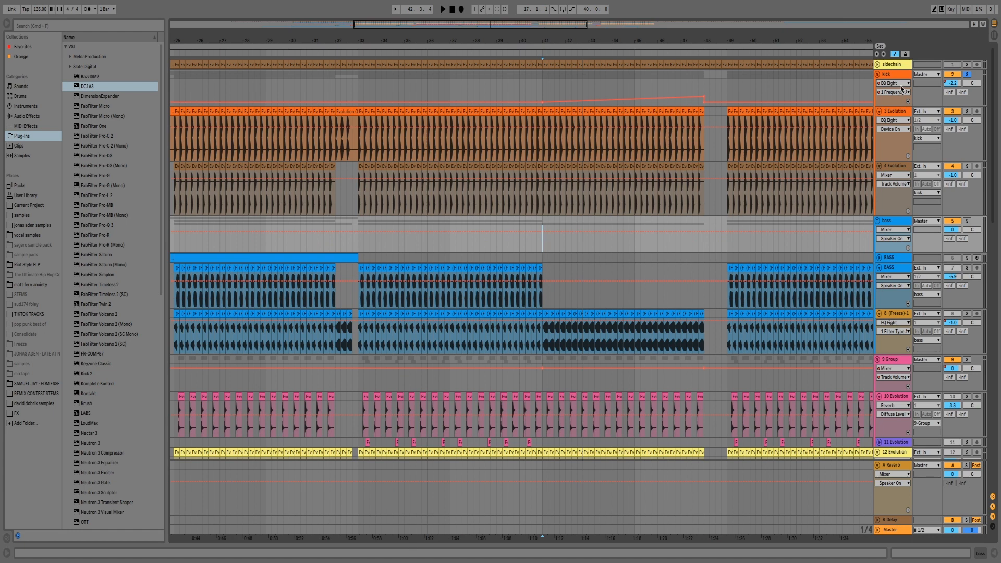
click(902, 84)
click(907, 116)
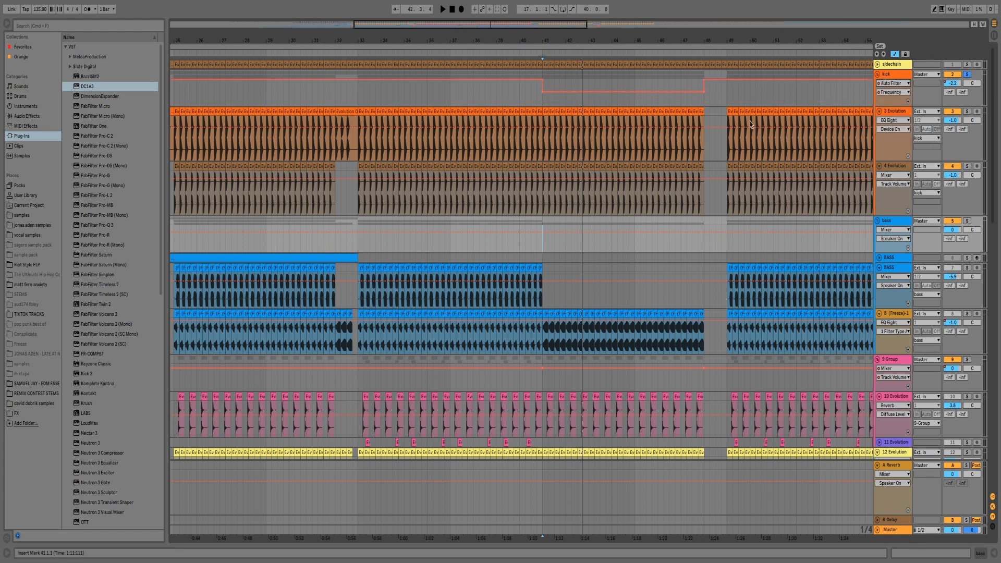
click(543, 99)
key(space)
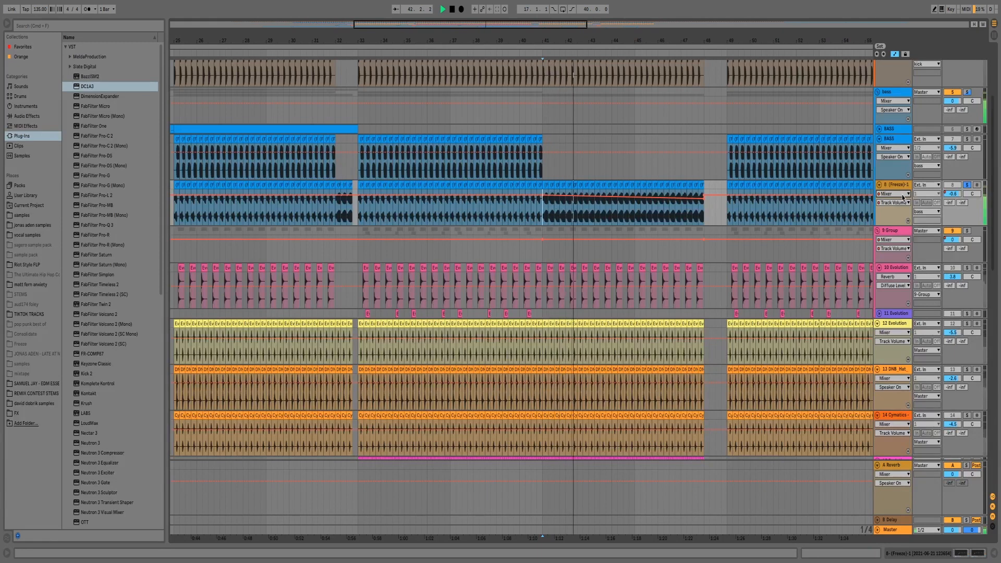
Audition the soloed 25 Spire layer from bar 41, and unfold and audition the 26 MASTERIA track below it
scroll(939, 219, down, 10)
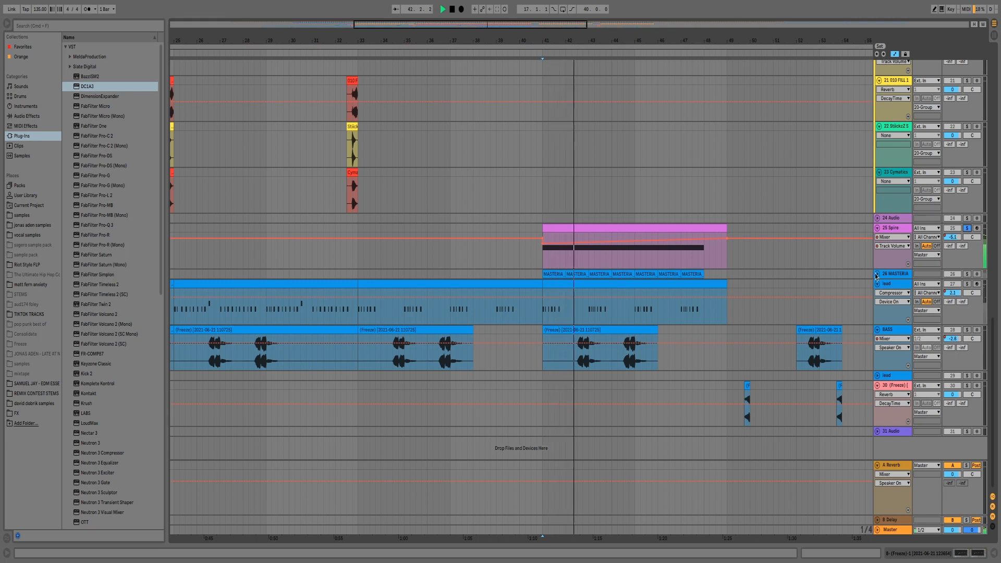
click(877, 275)
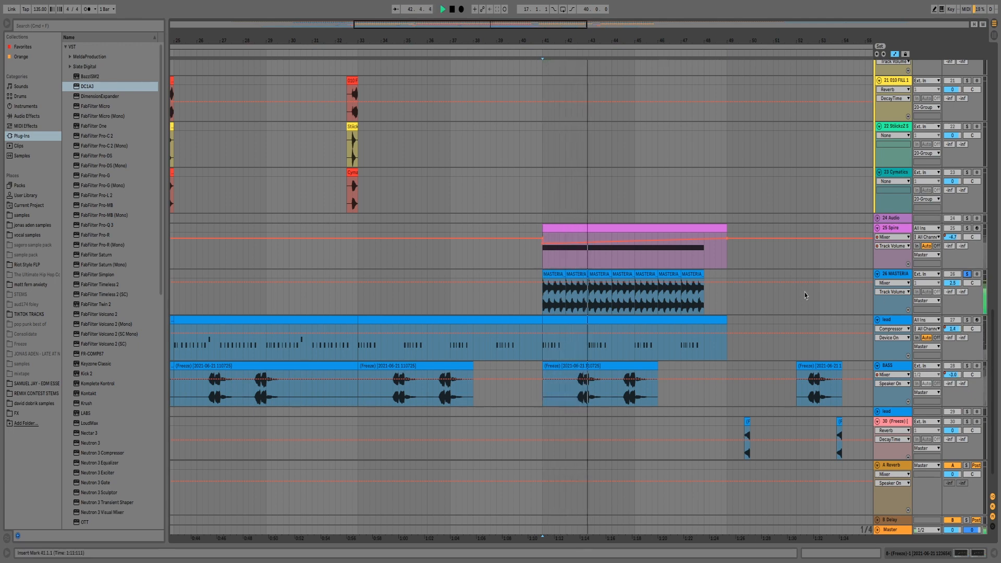
key(space)
Return to the bass and percussion groups and play the combined build-up section from bar 41 with solos cleared
scroll(543, 257, up, 10)
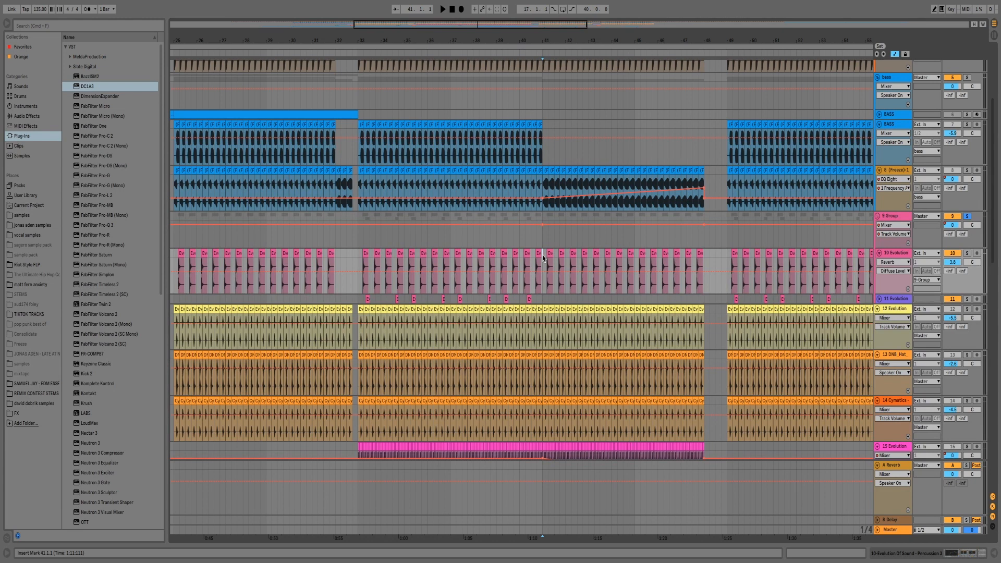
click(658, 240)
key(space)
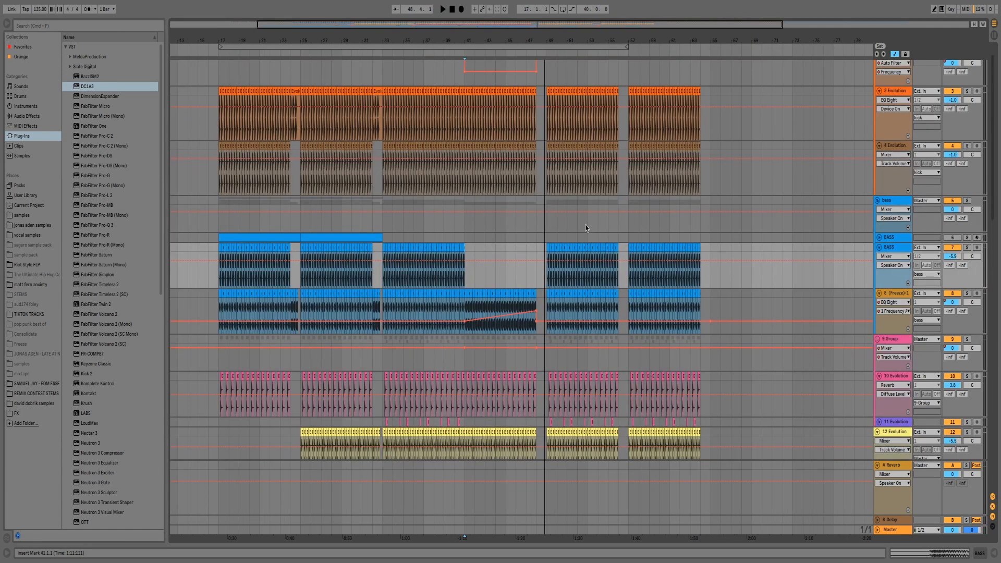
Inspect the returning drop layers from bar 49, and play the lead's opening part from bar 13
click(550, 173)
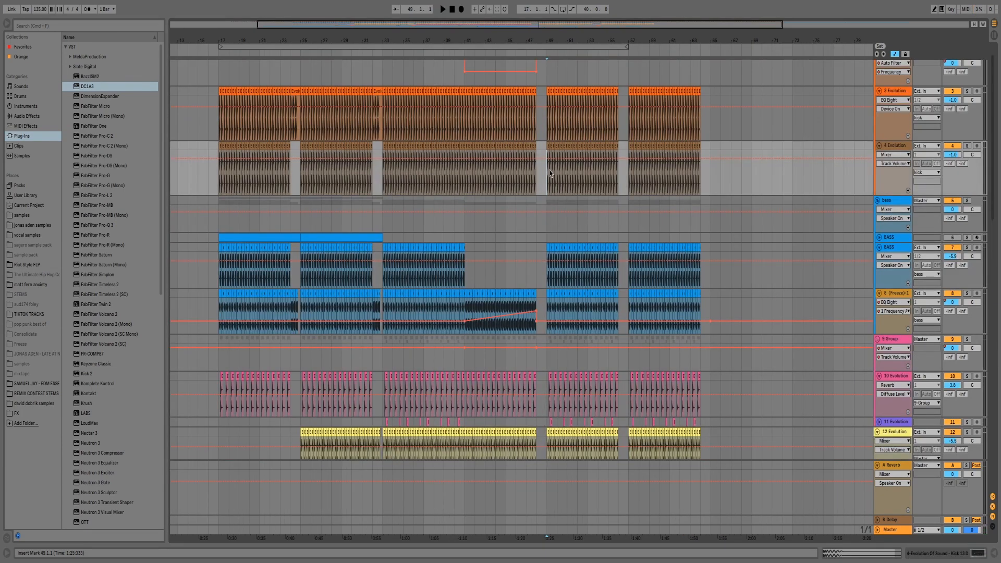
scroll(611, 272, down, 10)
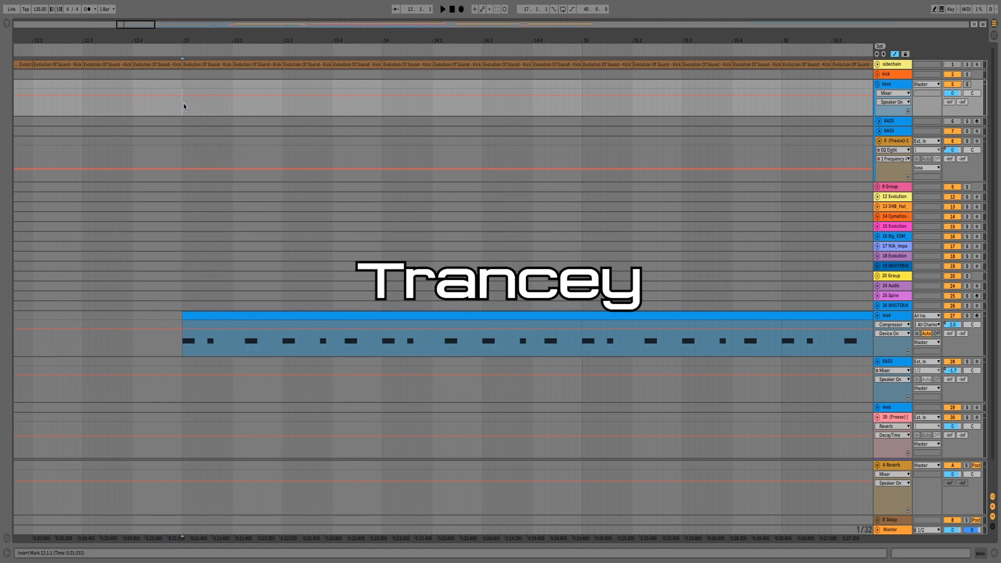
key(space)
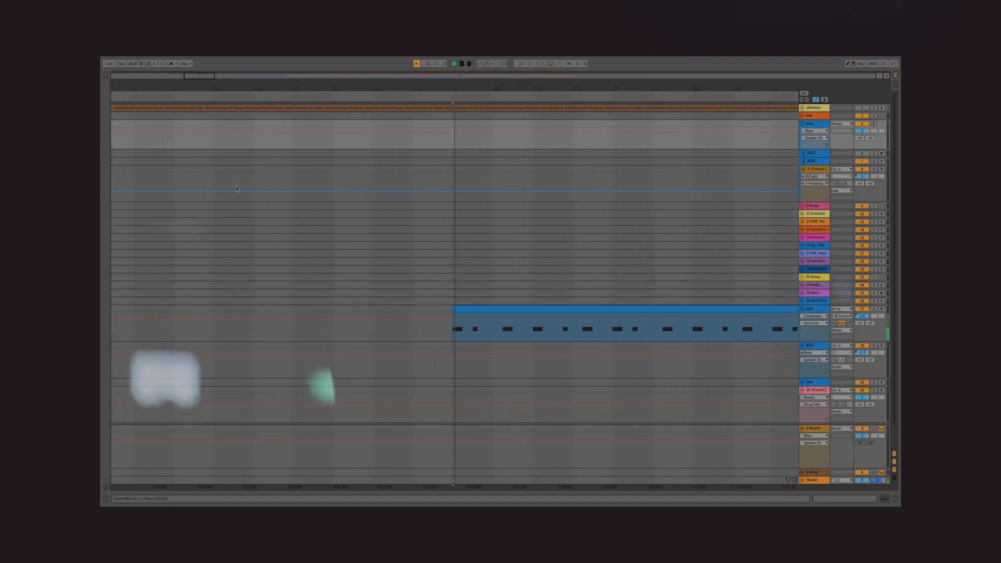